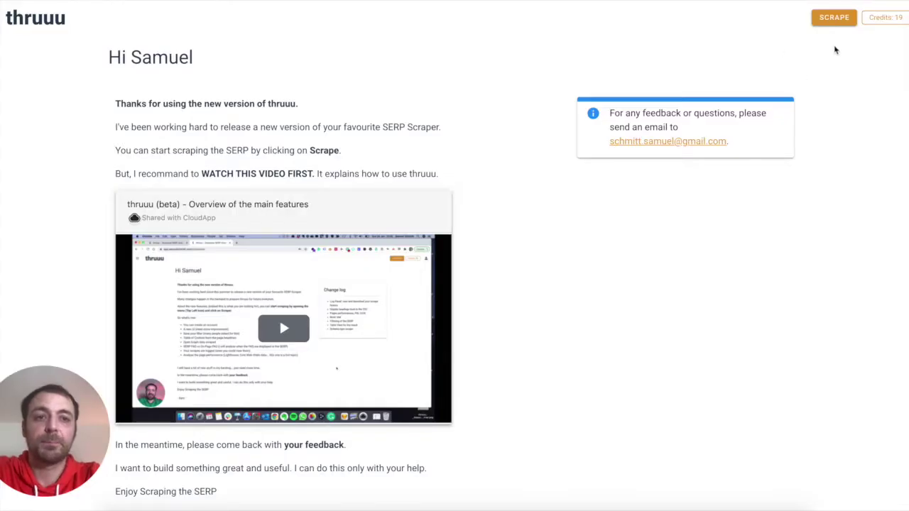
Open the scraper page, expand the search settings and browse the location suggestions without choosing one.
left_click(828, 22)
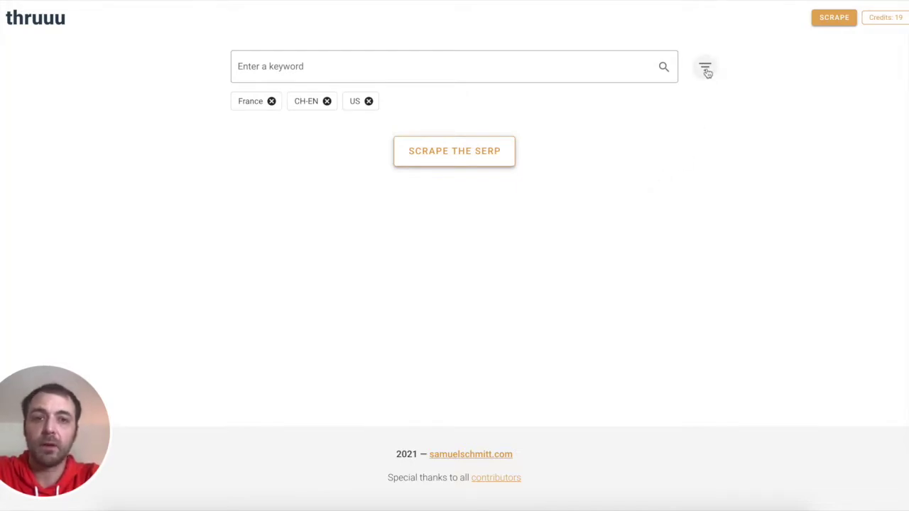
left_click(705, 69)
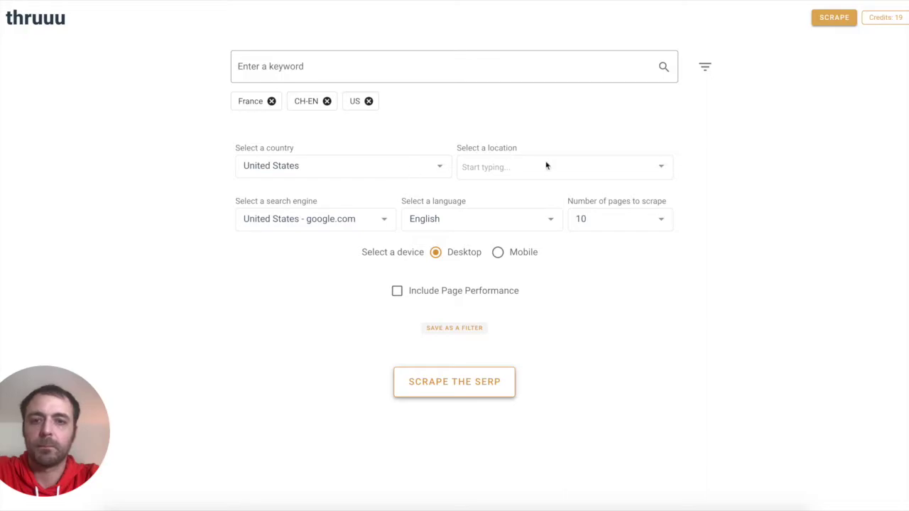
left_click(484, 166)
left_click(481, 130)
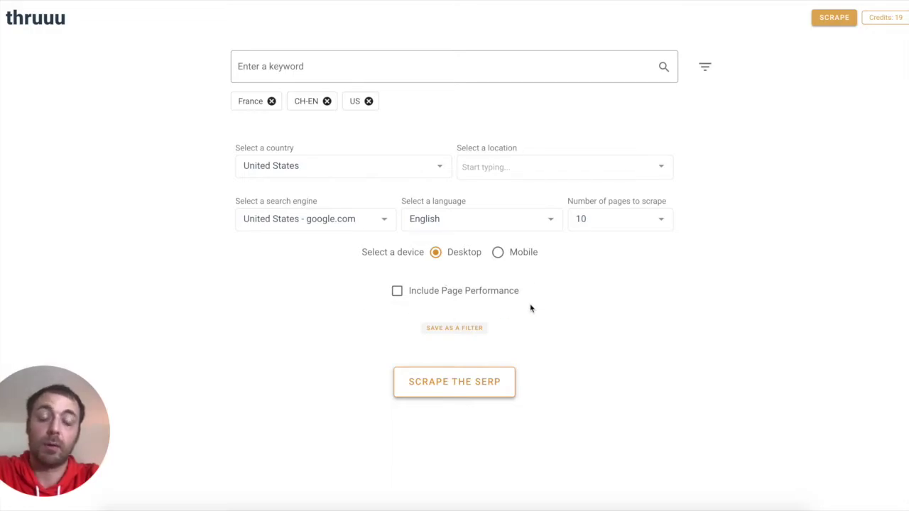
Toggle Include Page Performance on and off, then start saving the settings as a filter.
left_click(397, 290)
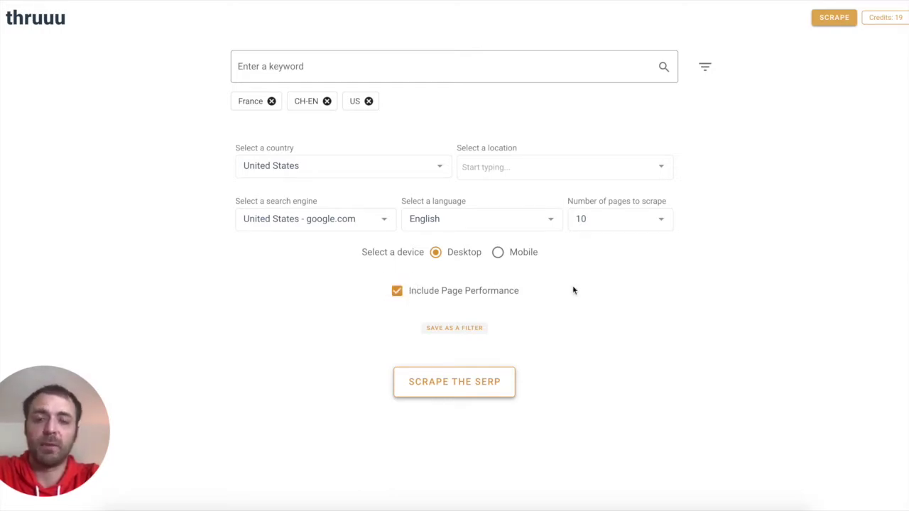
left_click(399, 290)
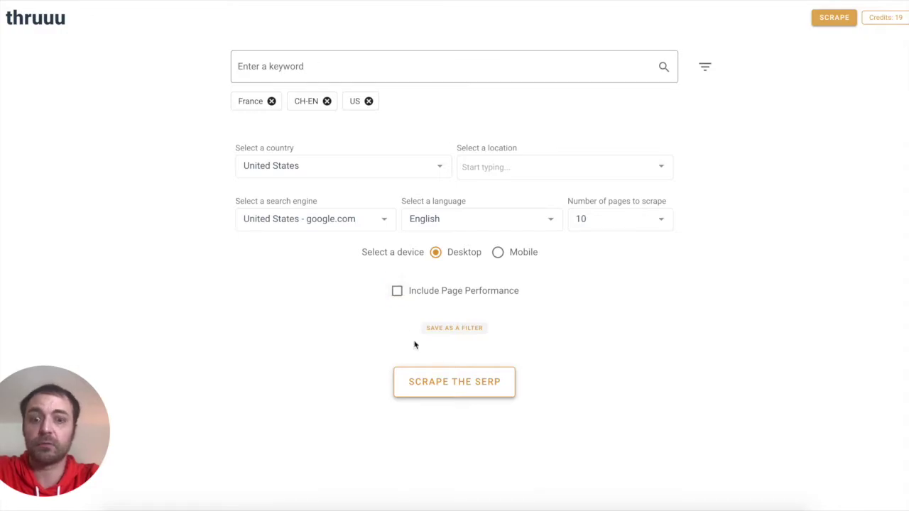
left_click(449, 330)
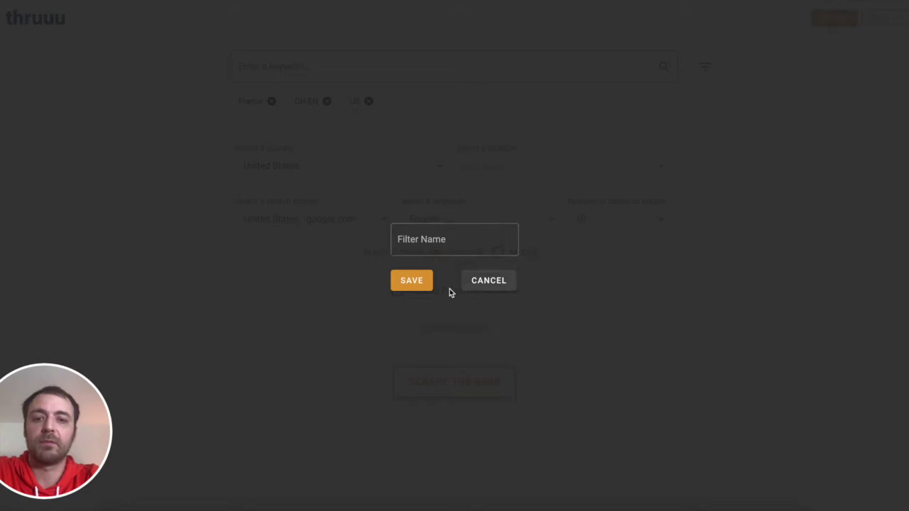
Cancel the filter naming and try the CH-EN, France and US saved filters, ending on US.
left_click(489, 282)
left_click(305, 101)
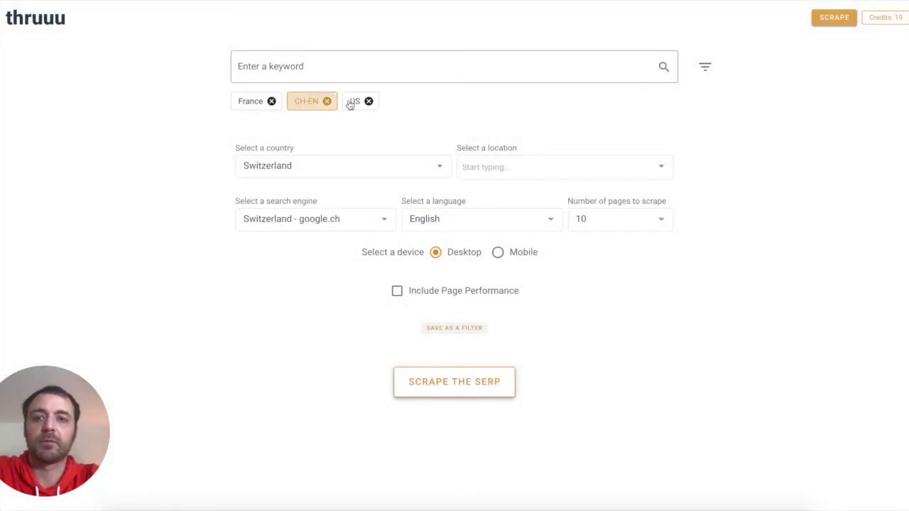
left_click(354, 101)
left_click(304, 103)
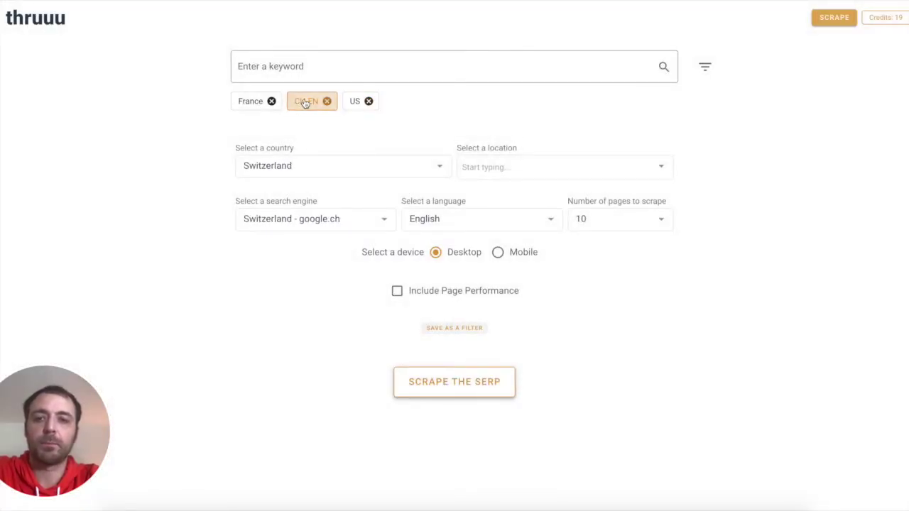
left_click(249, 100)
left_click(307, 101)
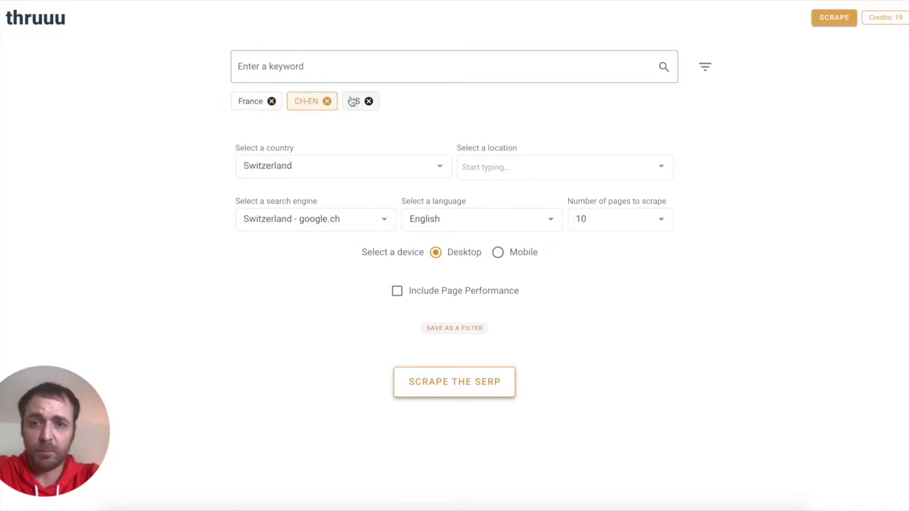
left_click(353, 103)
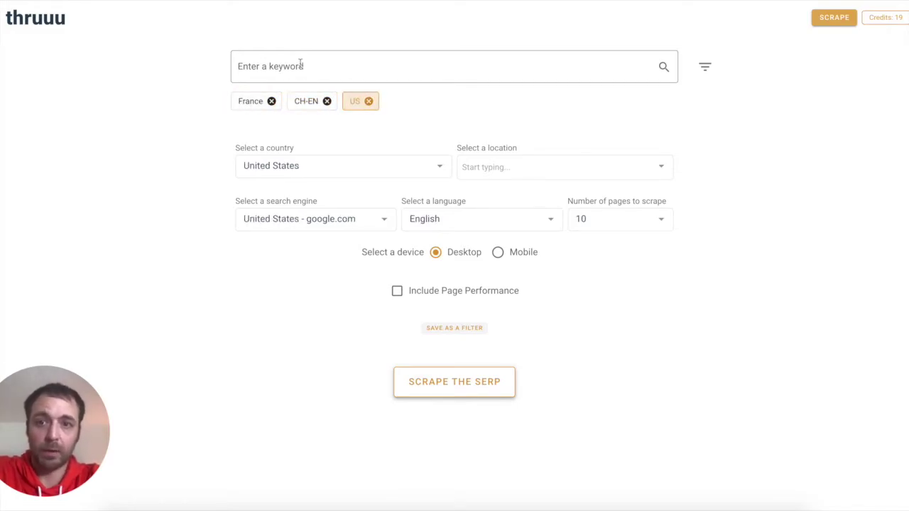
Scrape the SERP for the keyword 'thruuu'.
left_click(291, 61)
type("thruuu")
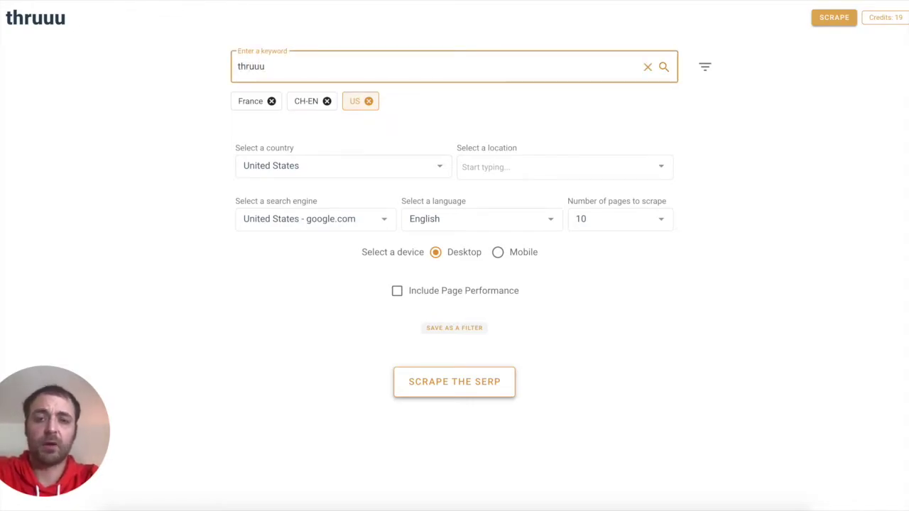
left_click(444, 382)
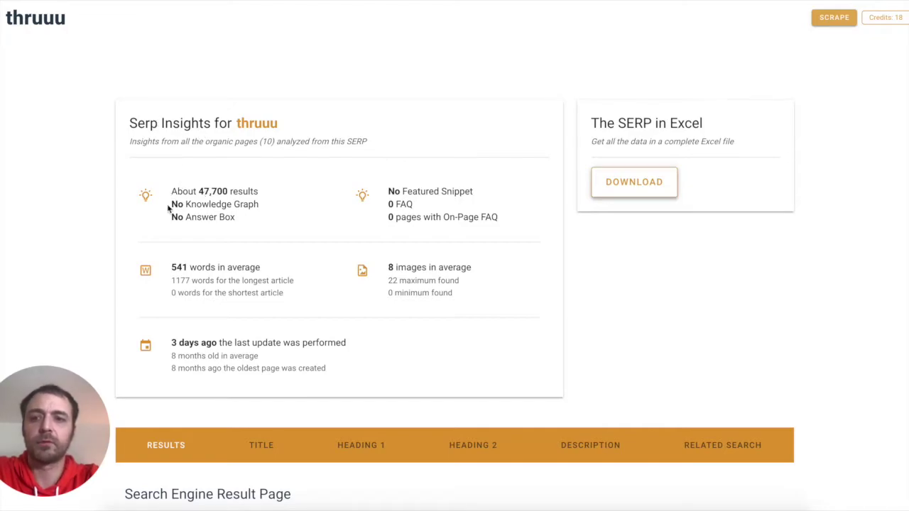
Review the insights card (about 47,700 results, no Knowledge Graph or Answer Box), then scroll to the results.
left_click_drag(171, 204, 230, 216)
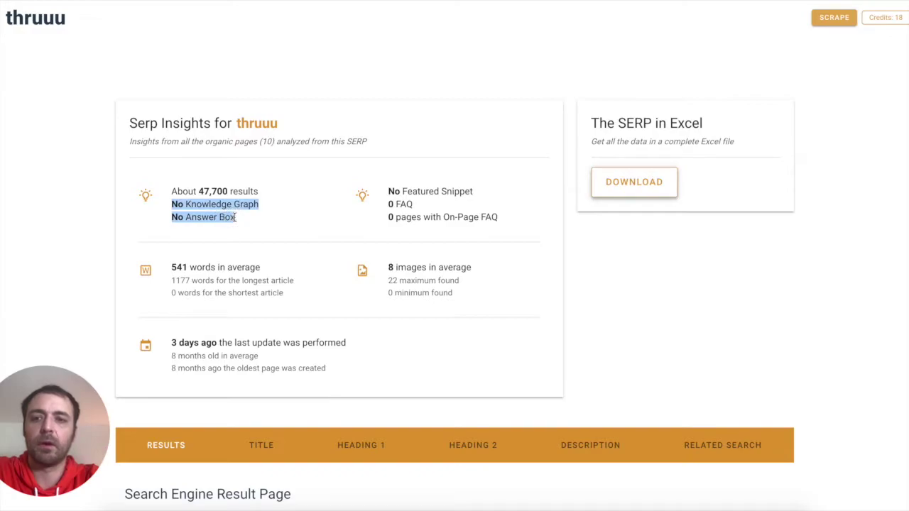
left_click(235, 217)
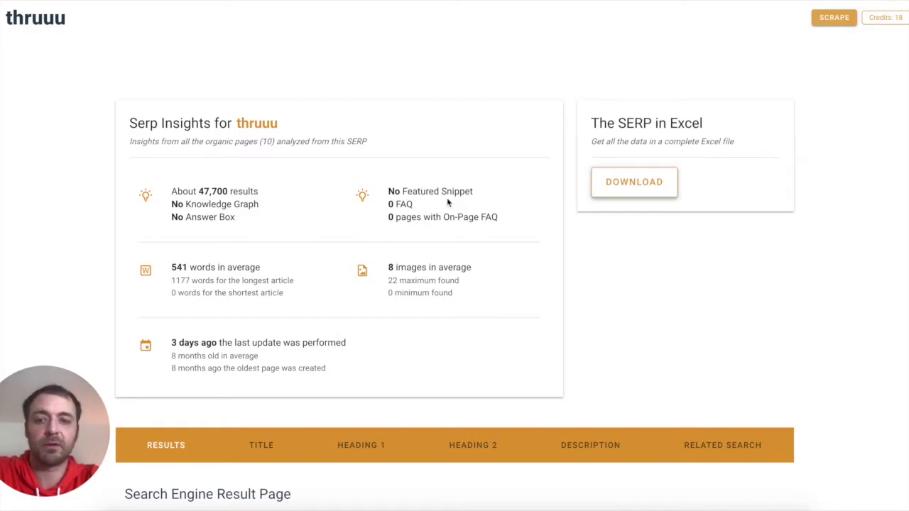
scroll(447, 201, "down", 1)
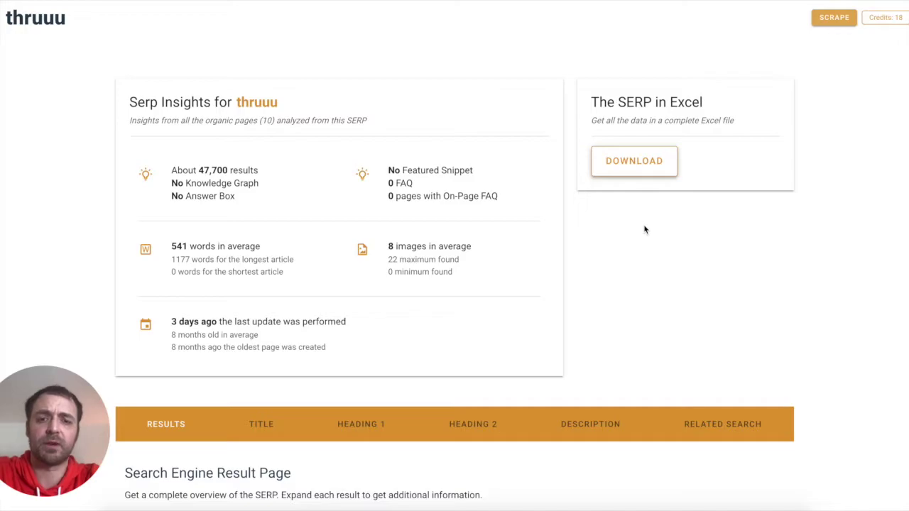
scroll(645, 229, "down", 5)
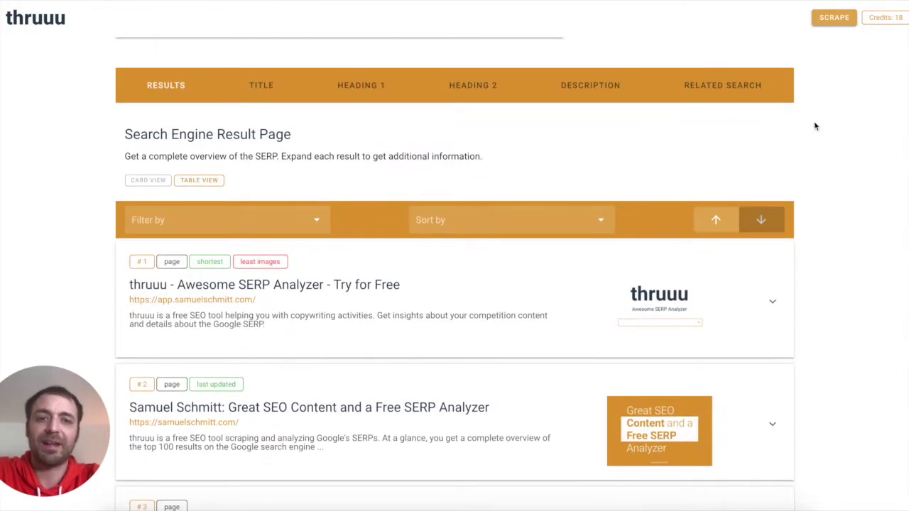
Expand the page details of results #1 and #2 to inspect their headings.
scroll(815, 126, "down", 1)
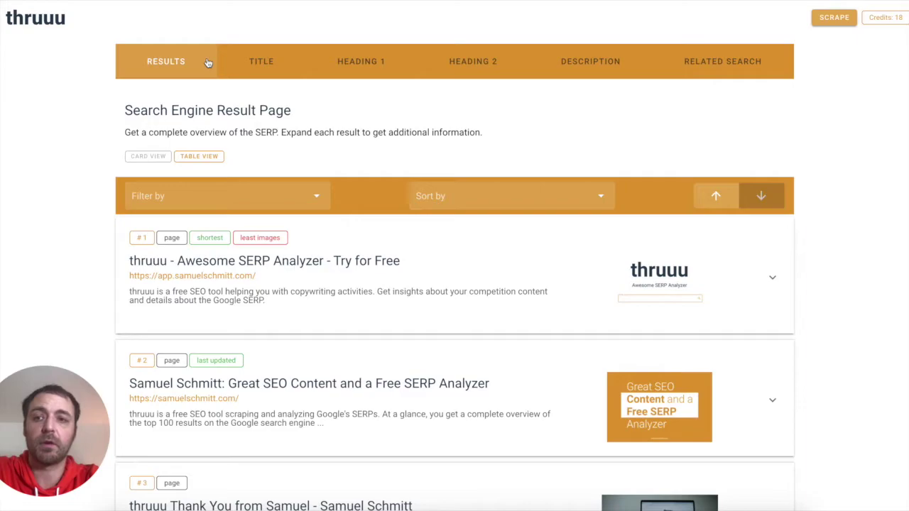
scroll(57, 146, "down", 4)
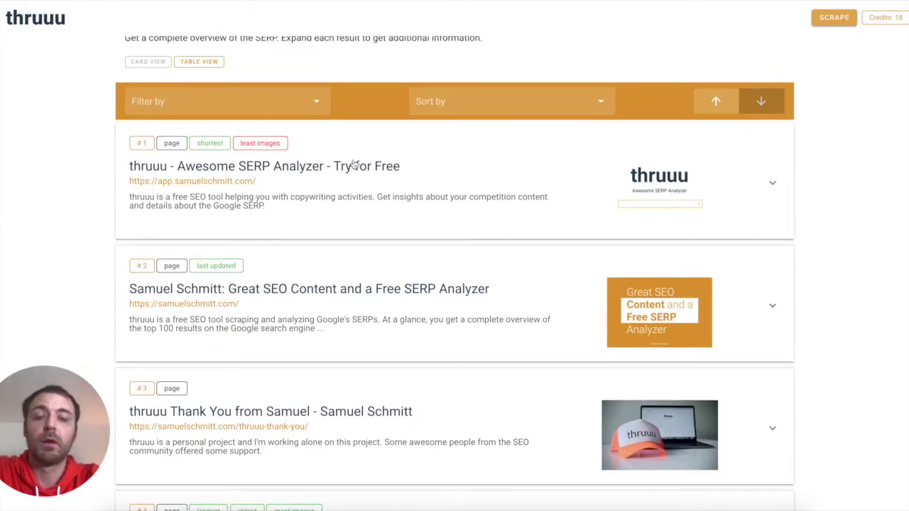
left_click(503, 181)
scroll(504, 180, "down", 3)
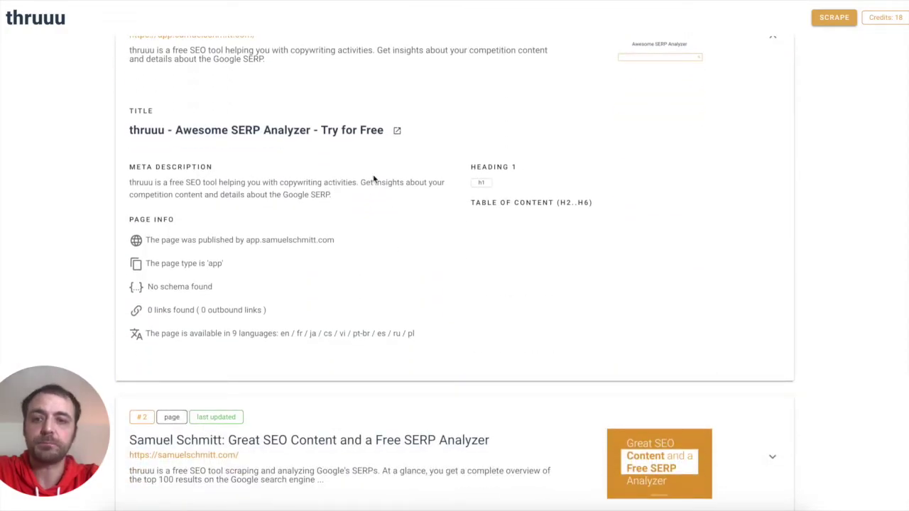
scroll(373, 178, "up", 3)
scroll(405, 241, "down", 3)
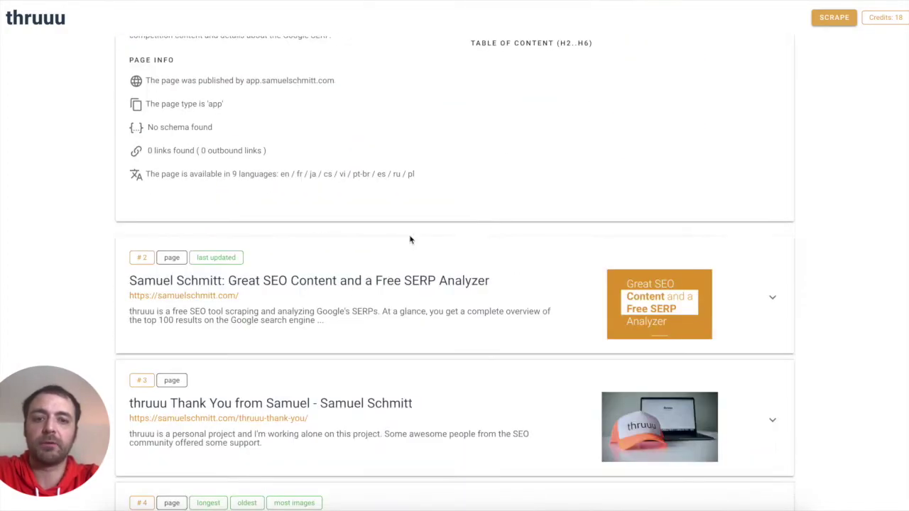
left_click(412, 277)
scroll(412, 277, "down", 3)
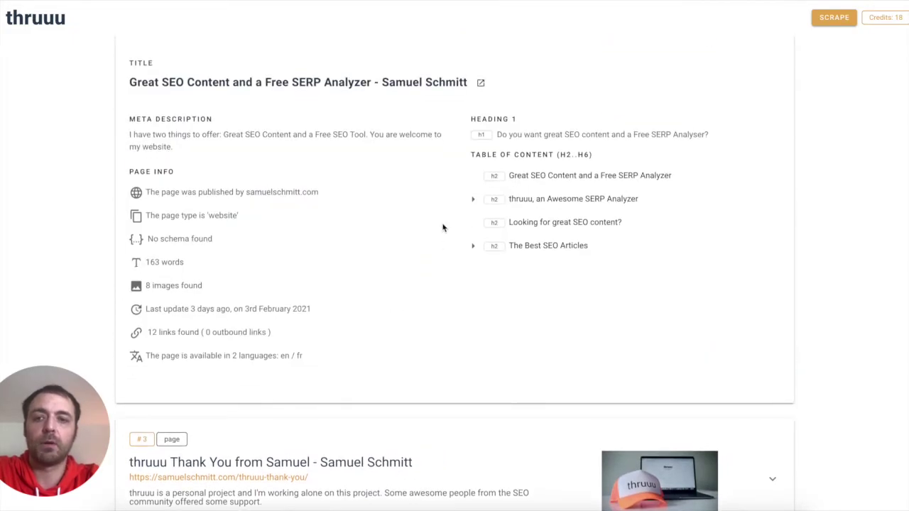
scroll(442, 228, "up", 2)
scroll(238, 91, "up", 3)
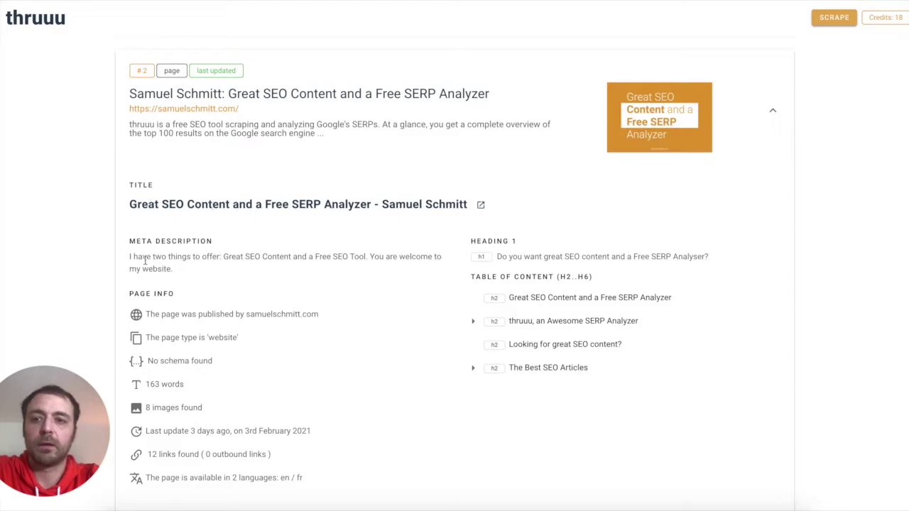
scroll(213, 306, "down", 1)
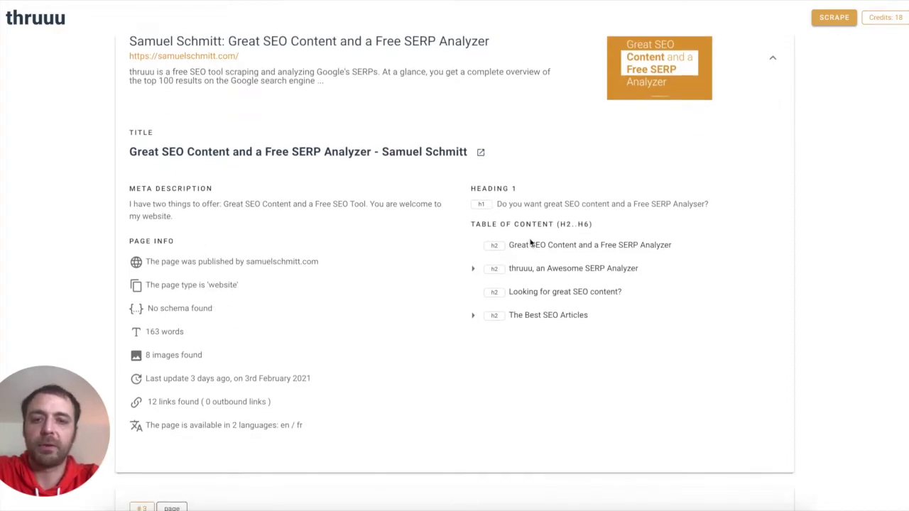
Toggle the h3 and The Best SEO Articles sub-headings, then collapse result #2's details.
left_click(473, 271)
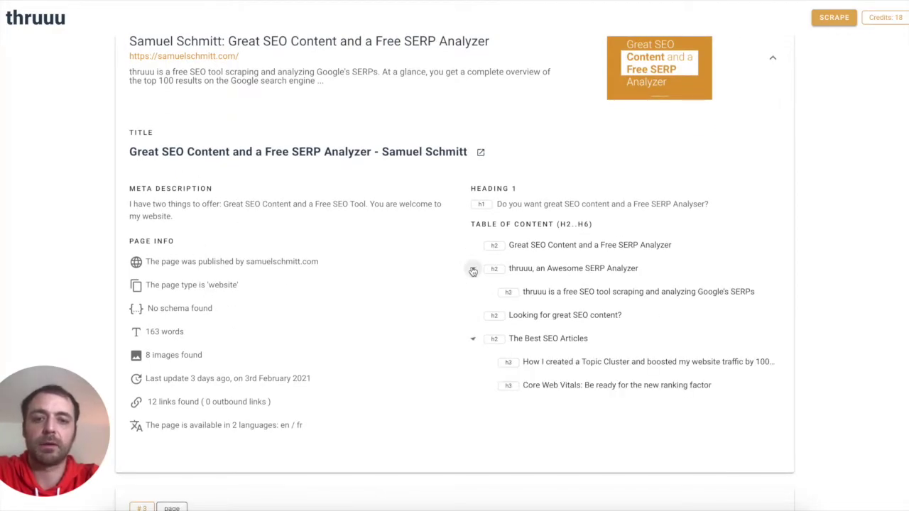
left_click(471, 342)
left_click(472, 343)
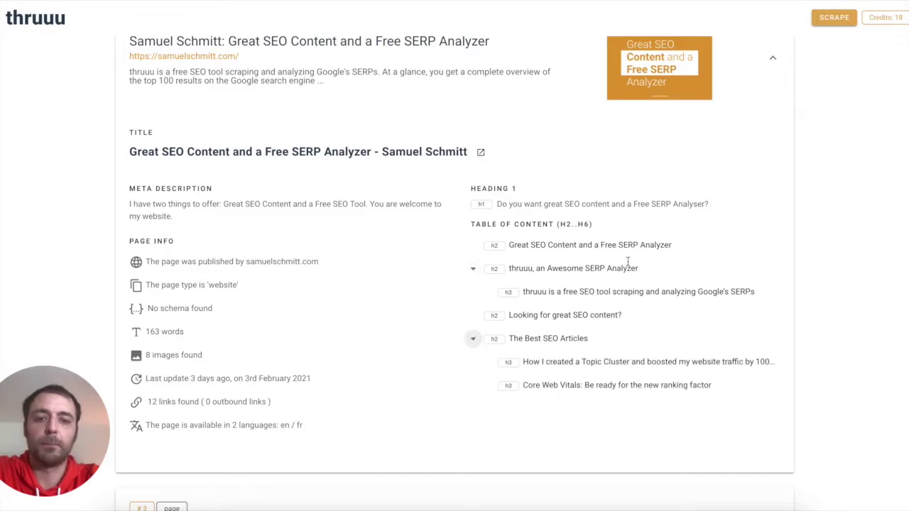
scroll(406, 330, "down", 5)
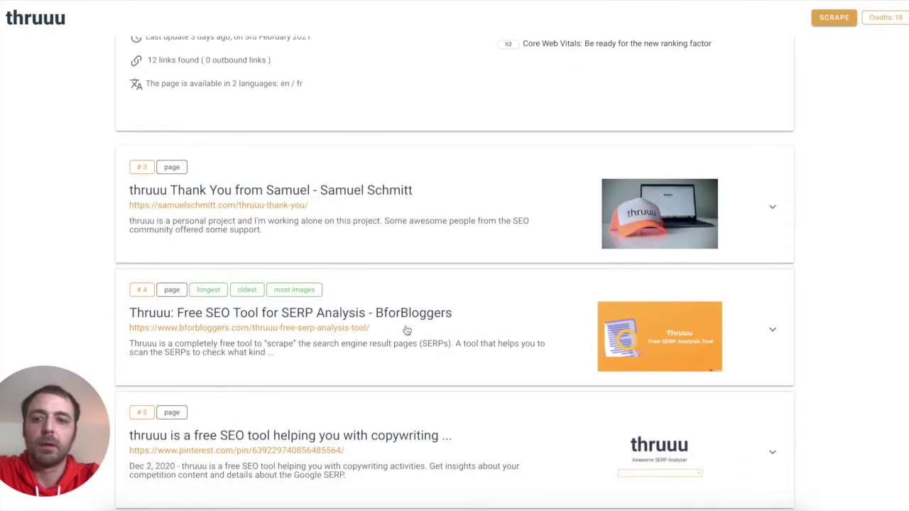
scroll(407, 329, "up", 5)
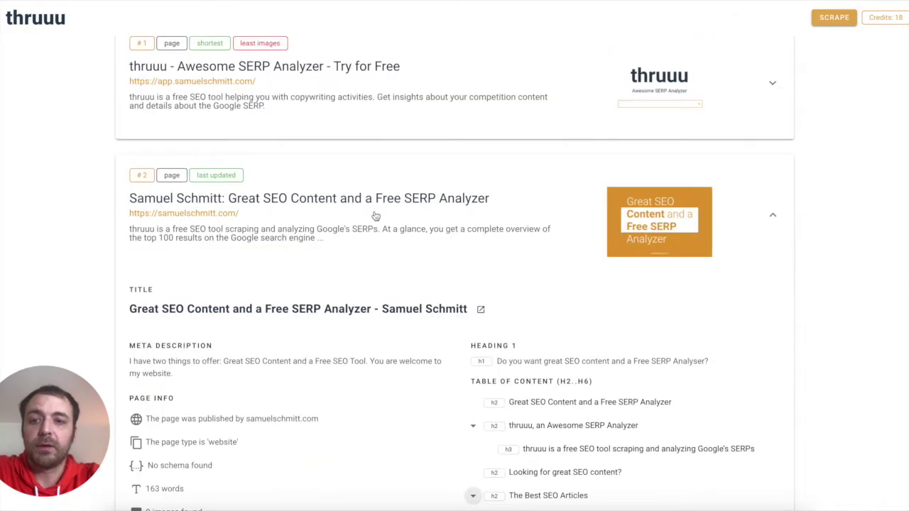
left_click(379, 176)
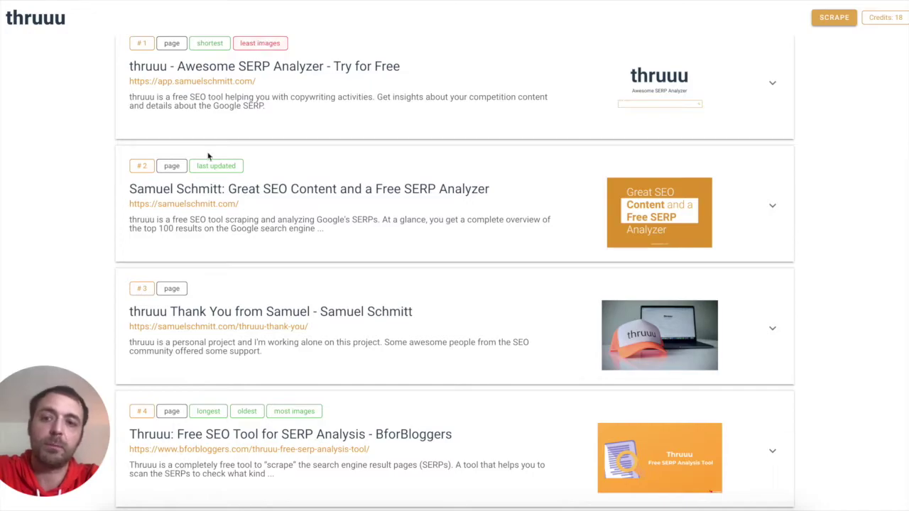
scroll(382, 184, "down", 3)
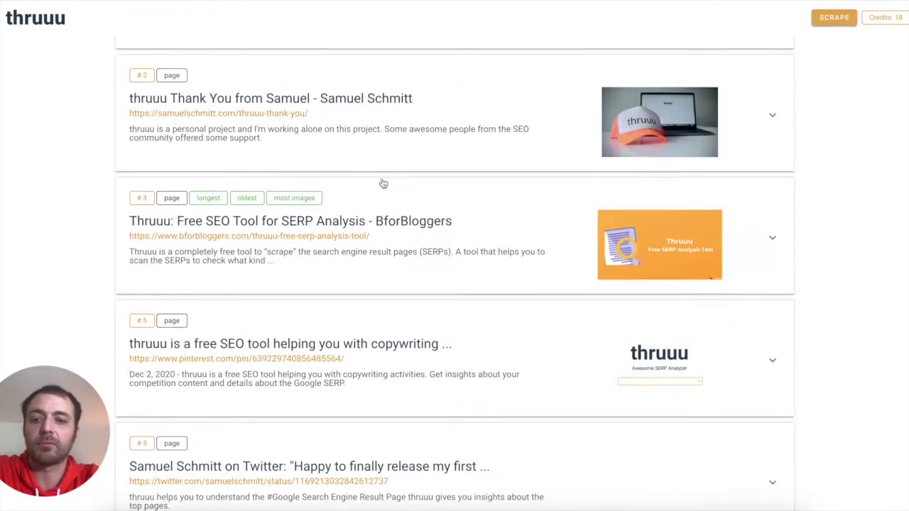
scroll(383, 184, "up", 7)
scroll(381, 187, "down", 1)
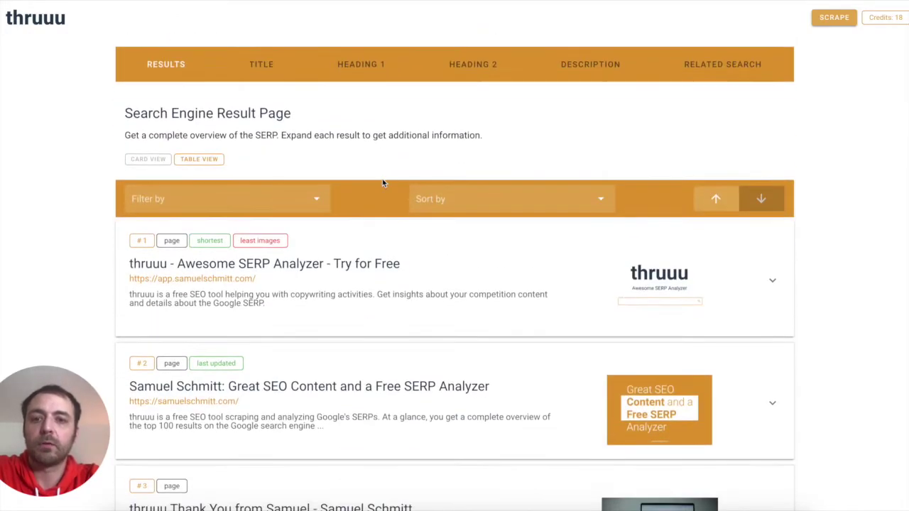
Filter the results to Organic Pages and sort by Word Count with the longest page first.
left_click(226, 200)
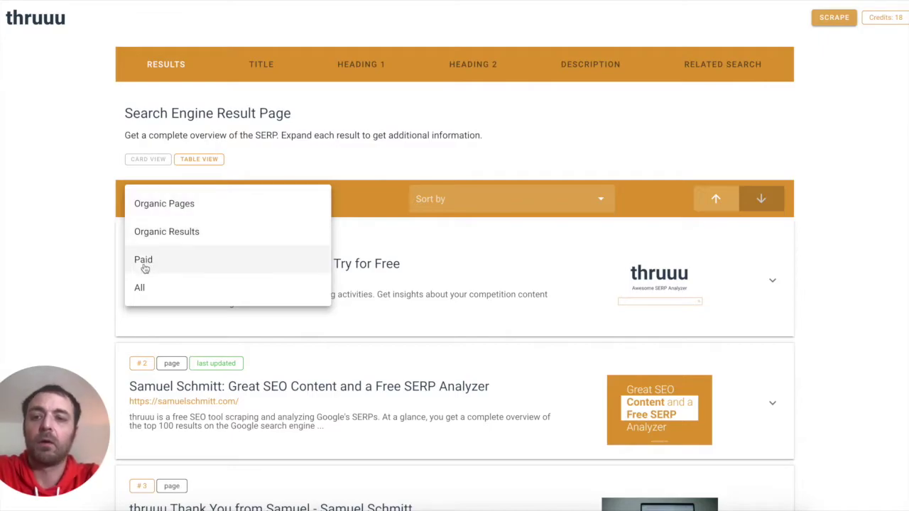
left_click(461, 234)
left_click(467, 201)
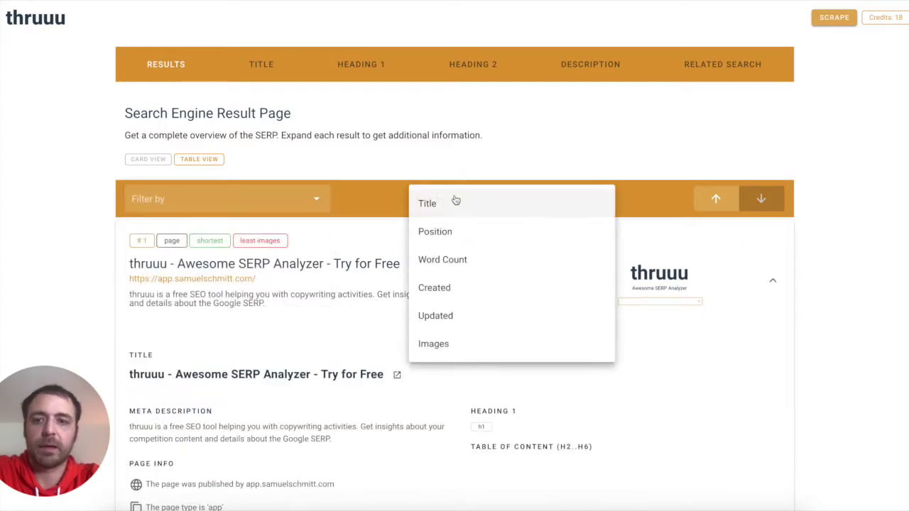
left_click(270, 207)
left_click(196, 210)
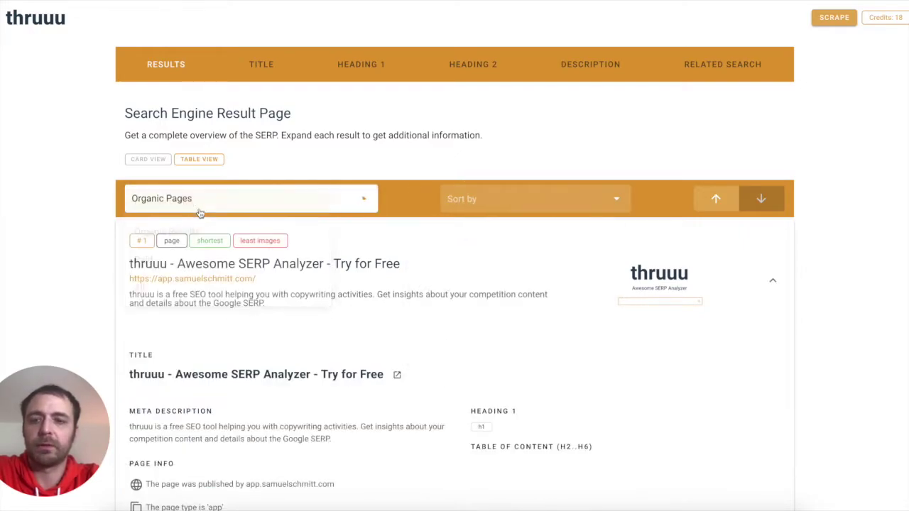
left_click(500, 198)
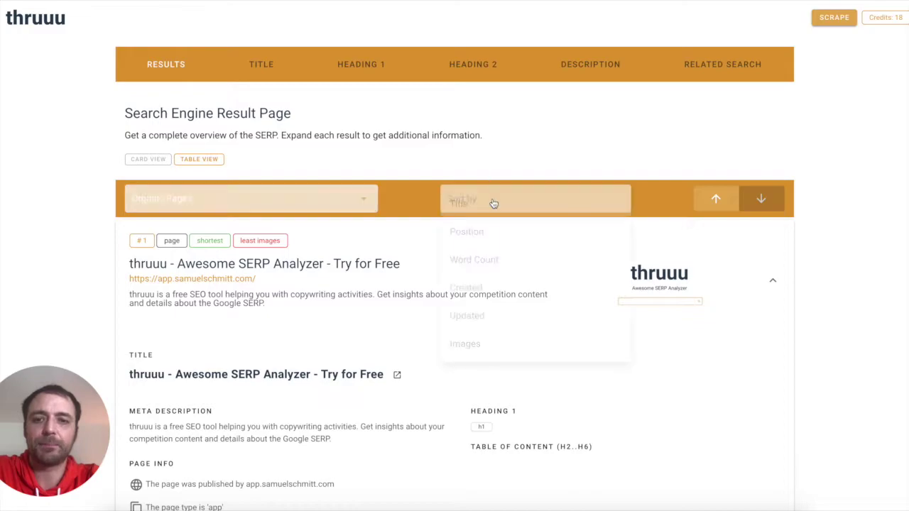
left_click(479, 270)
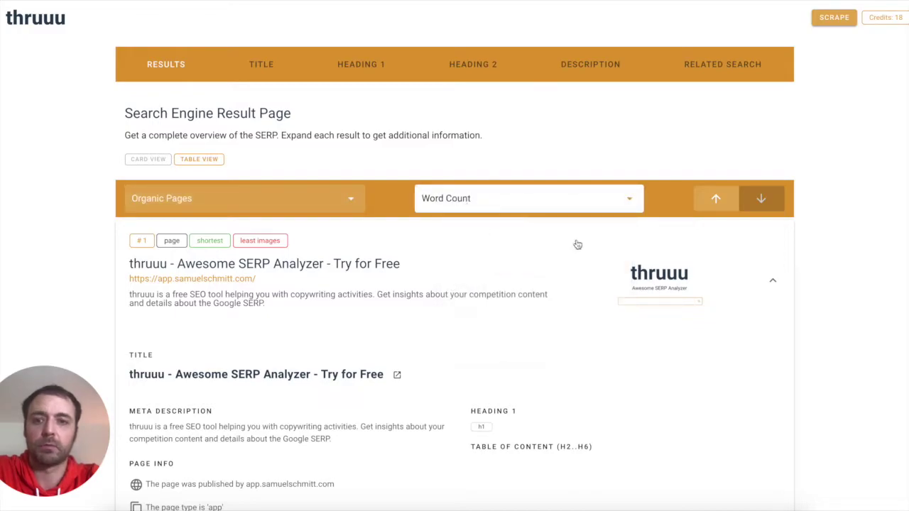
left_click(762, 198)
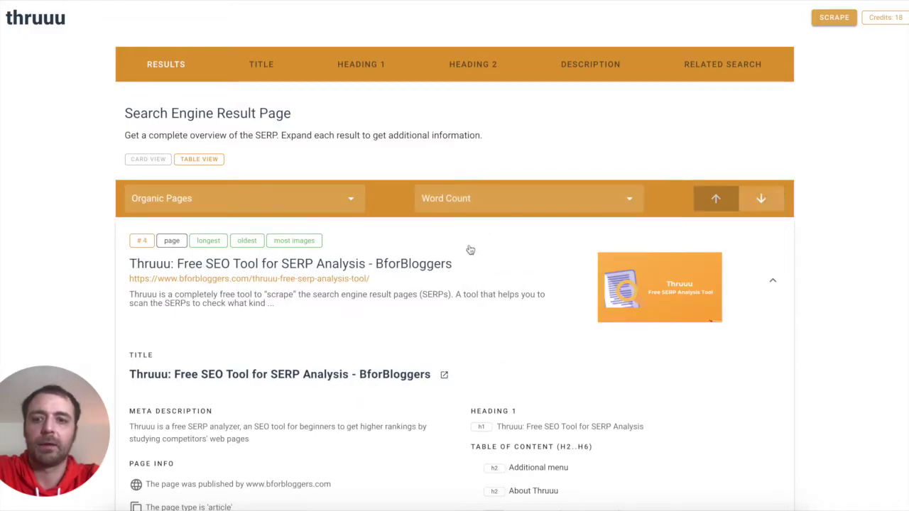
Collapse the top BforBloggers result and confirm the sort stays on Word Count.
left_click(461, 283)
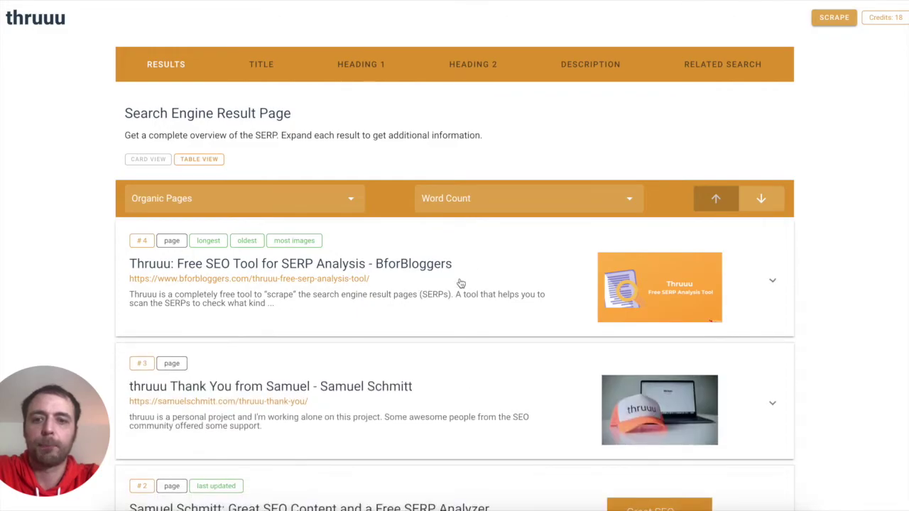
scroll(419, 292, "down", 2)
scroll(483, 182, "up", 2)
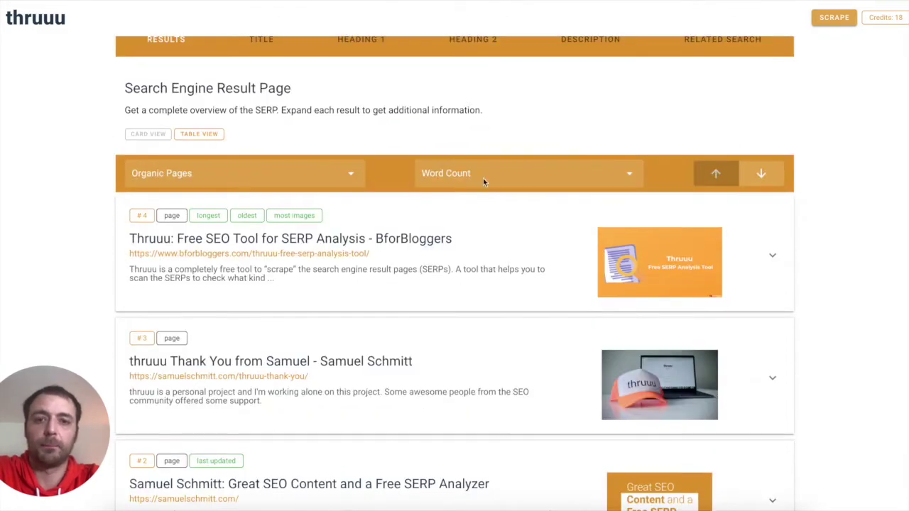
left_click(489, 174)
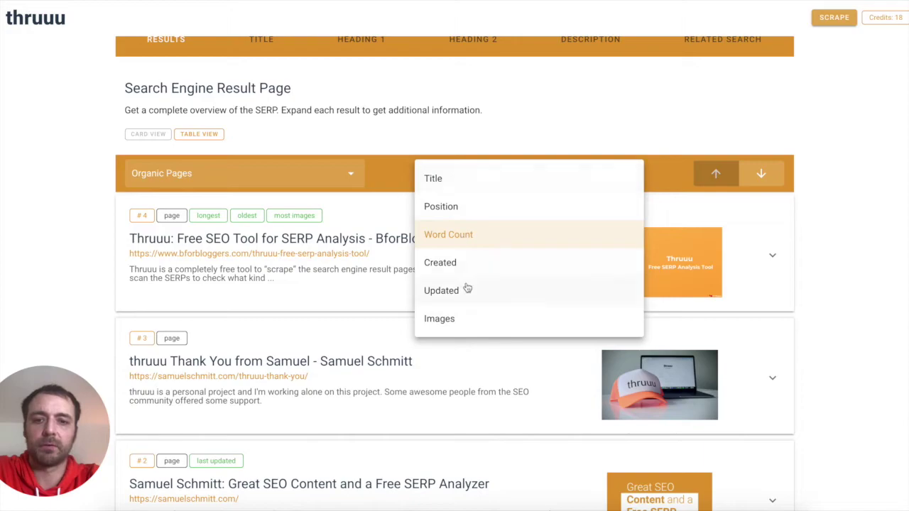
left_click(480, 136)
scroll(479, 136, "up", 2)
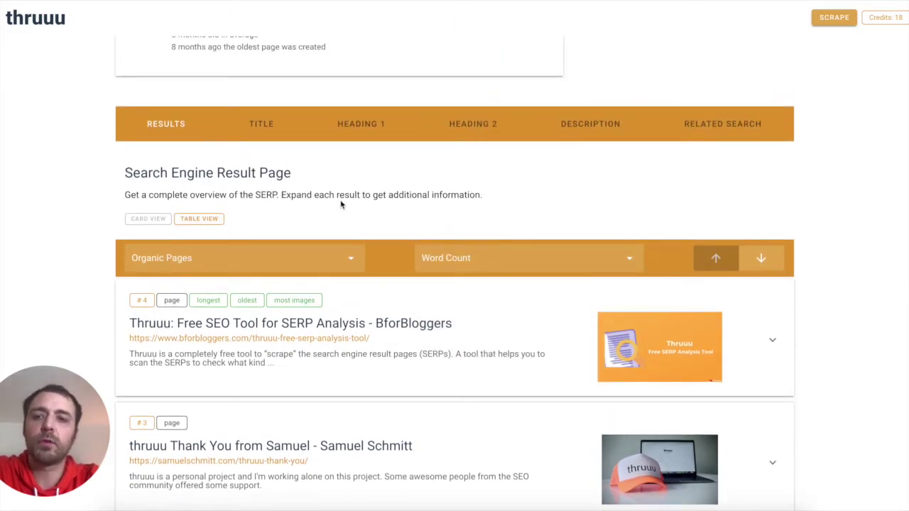
scroll(341, 204, "down", 3)
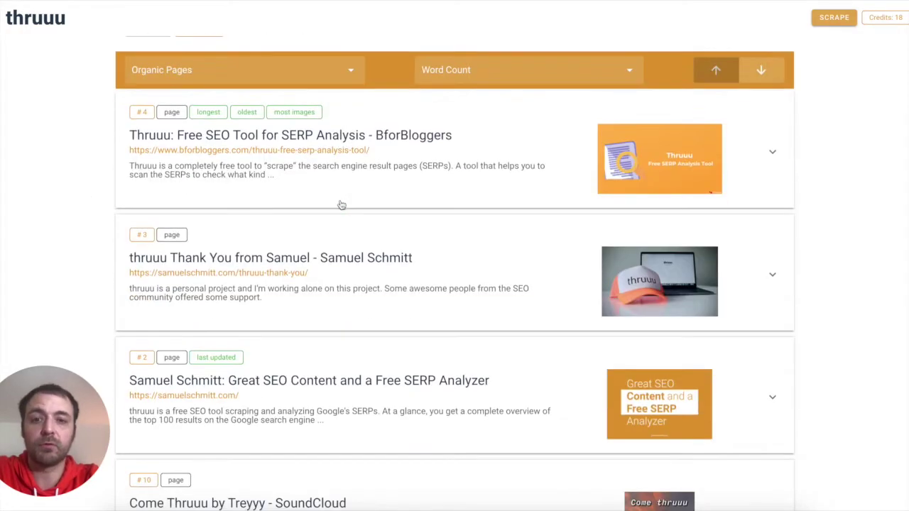
Expand the BforBloggers and thruuu Thank You results, then switch the results to table layout.
left_click(460, 155)
scroll(460, 155, "down", 3)
scroll(460, 154, "down", 3)
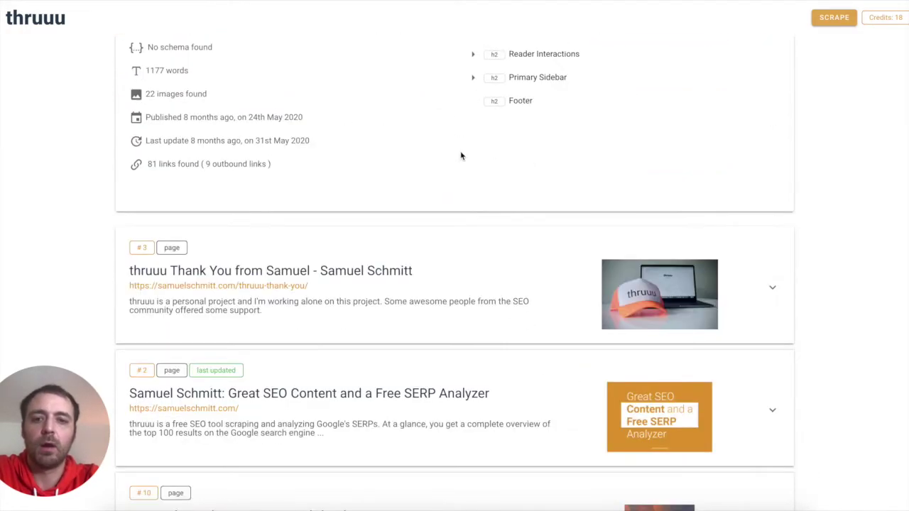
left_click(436, 288)
scroll(436, 288, "up", 10)
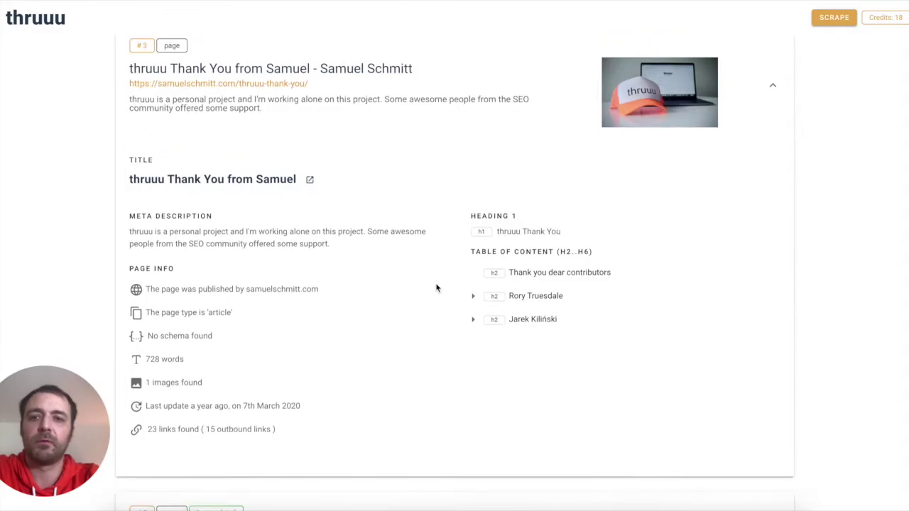
scroll(436, 288, "down", 2)
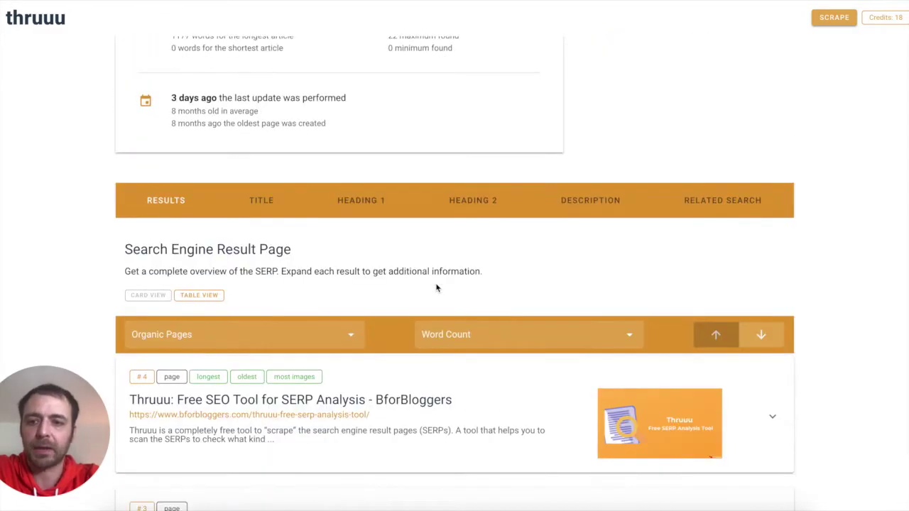
left_click(198, 296)
Sort the results table by word count, highest first.
scroll(470, 243, "down", 2)
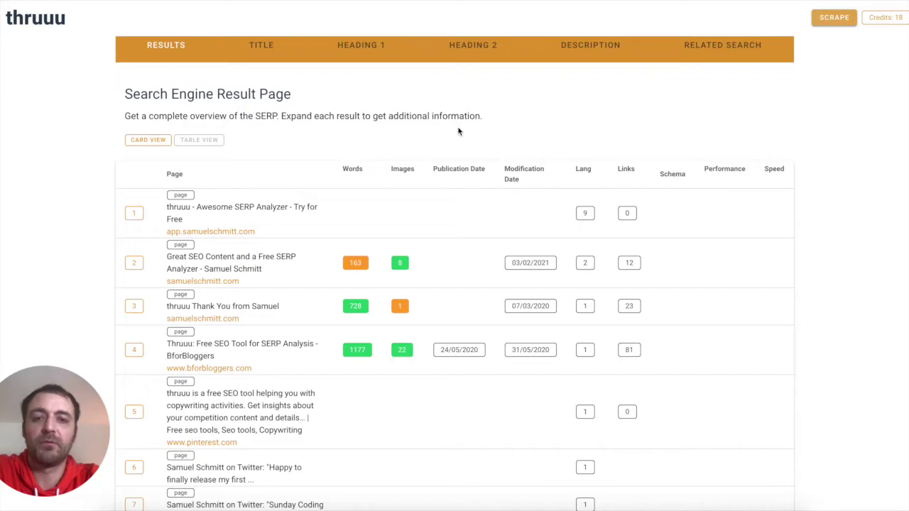
scroll(458, 132, "down", 1)
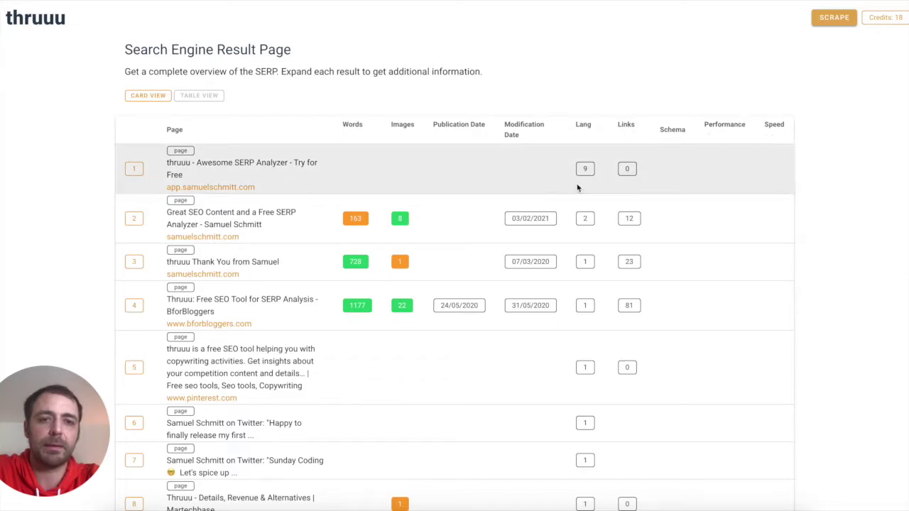
left_click(353, 125)
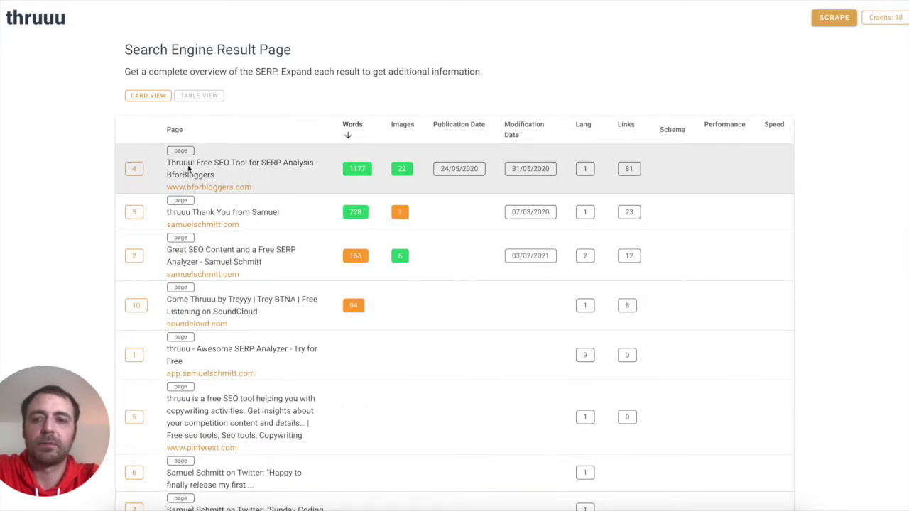
scroll(309, 239, "down", 2)
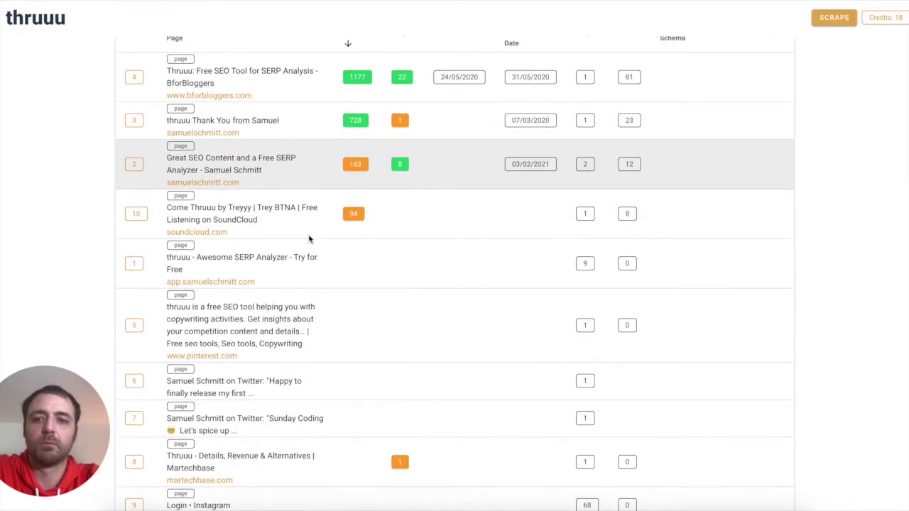
scroll(309, 240, "down", 5)
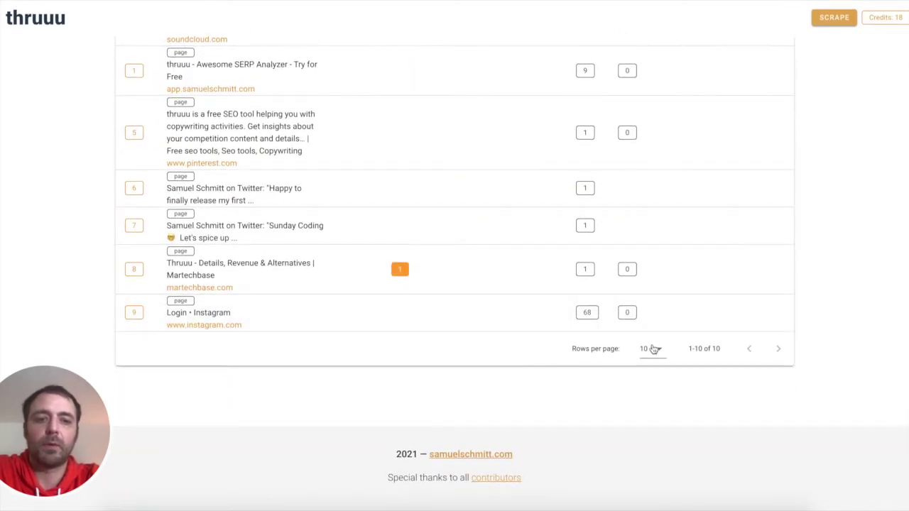
Set the results table to show 15 rows per page.
left_click(653, 349)
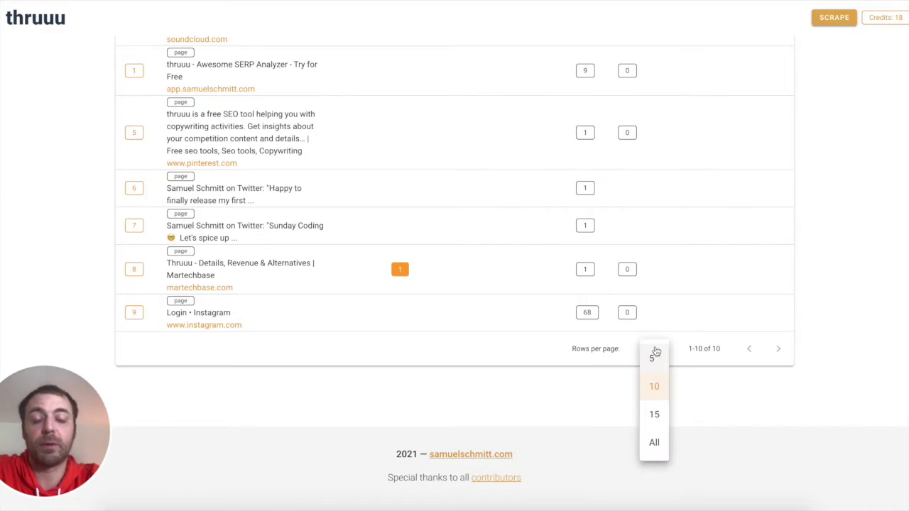
left_click(654, 414)
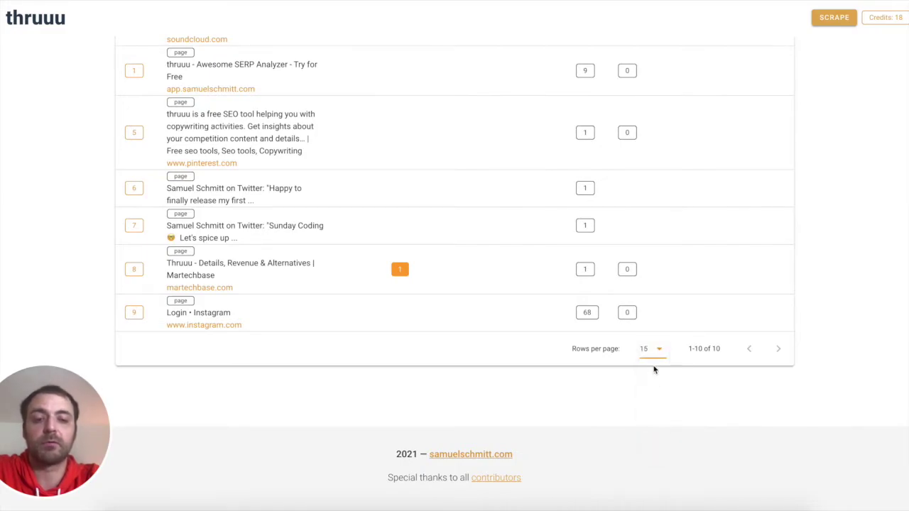
left_click(654, 353)
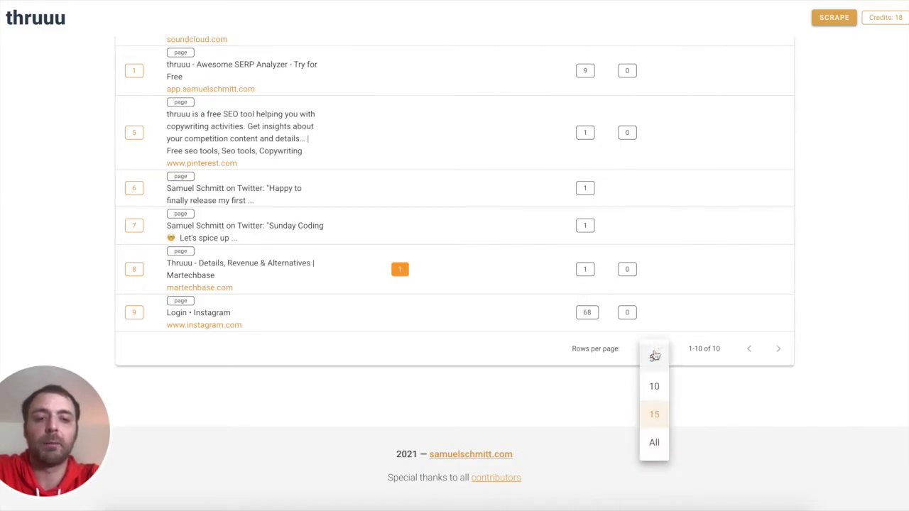
left_click(603, 381)
left_click(660, 349)
left_click(584, 402)
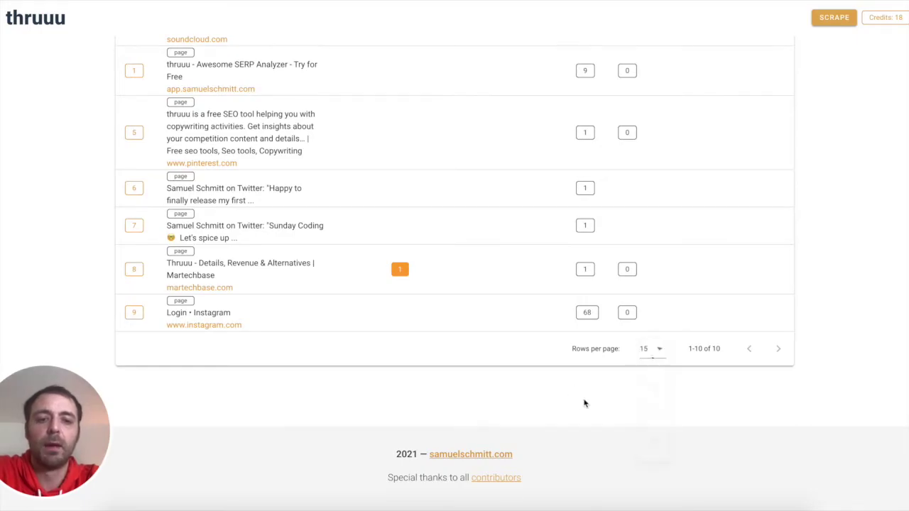
Open the Page Title analysis with its keyword frequency panel.
scroll(584, 402, "up", 2)
scroll(584, 402, "up", 8)
scroll(584, 402, "down", 4)
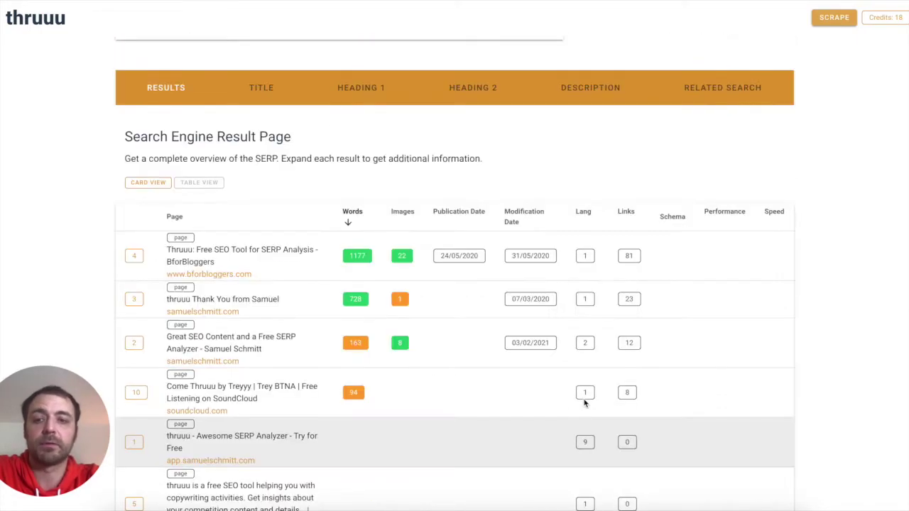
scroll(282, 135, "up", 1)
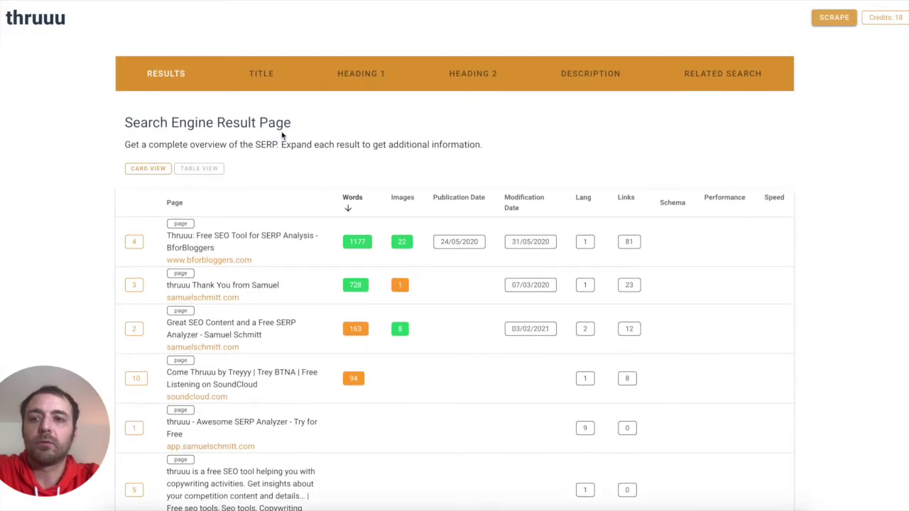
left_click(258, 76)
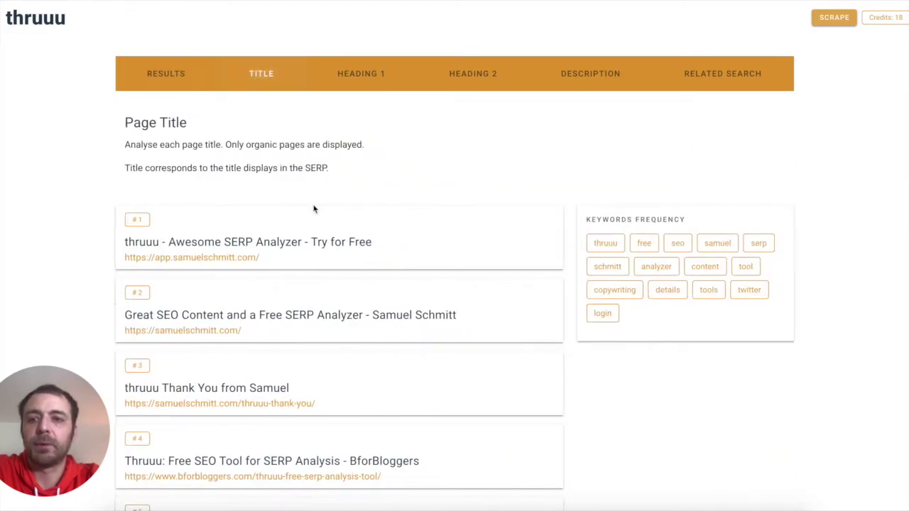
Scroll through the Page Title list of the ranking pages.
scroll(426, 149, "down", 1)
scroll(144, 128, "down", 1)
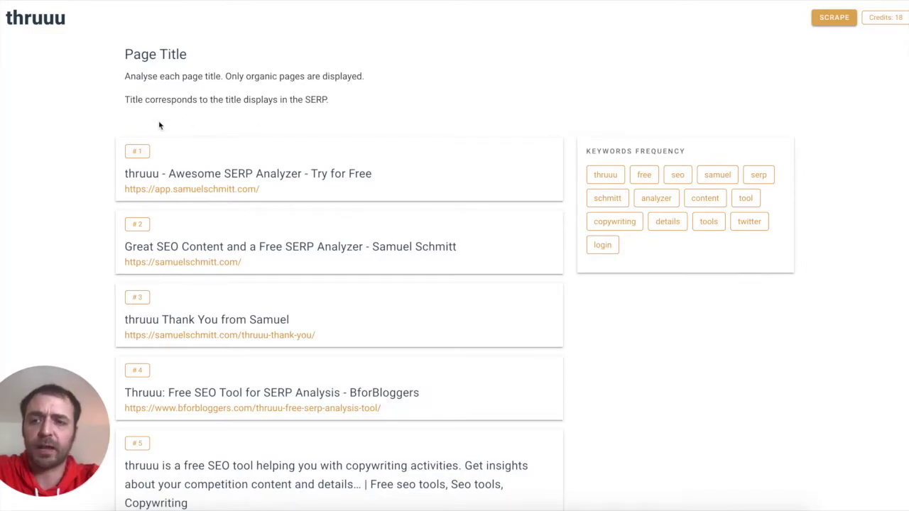
scroll(307, 163, "down", 1)
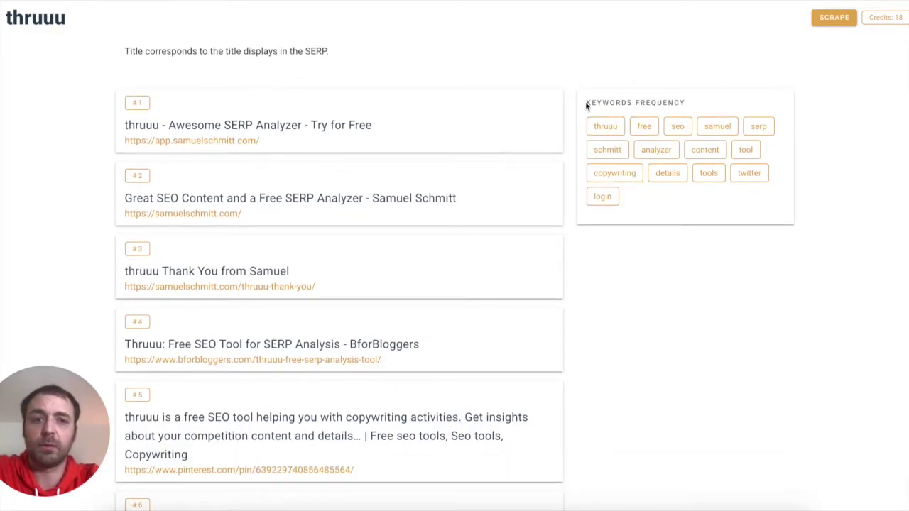
scroll(526, 110, "down", 3)
scroll(518, 112, "up", 7)
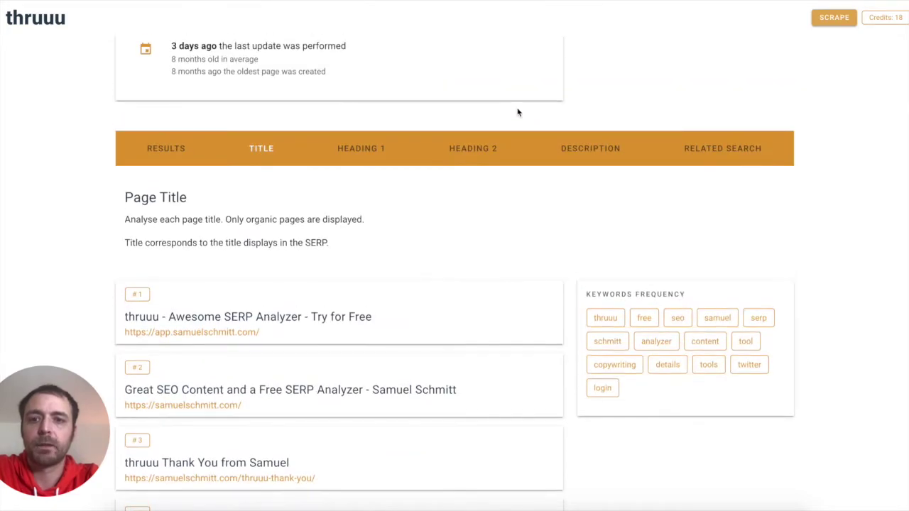
Switch to the Heading 1 analysis and scroll through each page's h1.
left_click(362, 149)
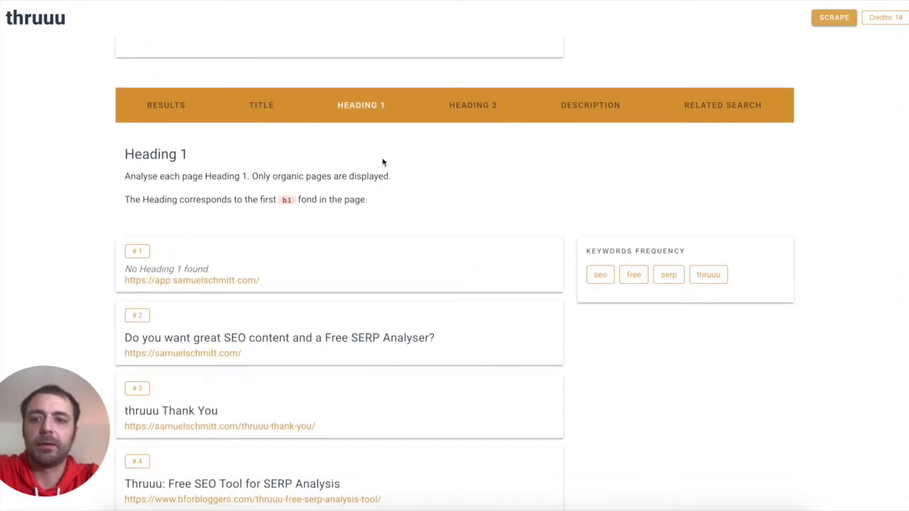
scroll(382, 163, "down", 3)
scroll(383, 163, "down", 2)
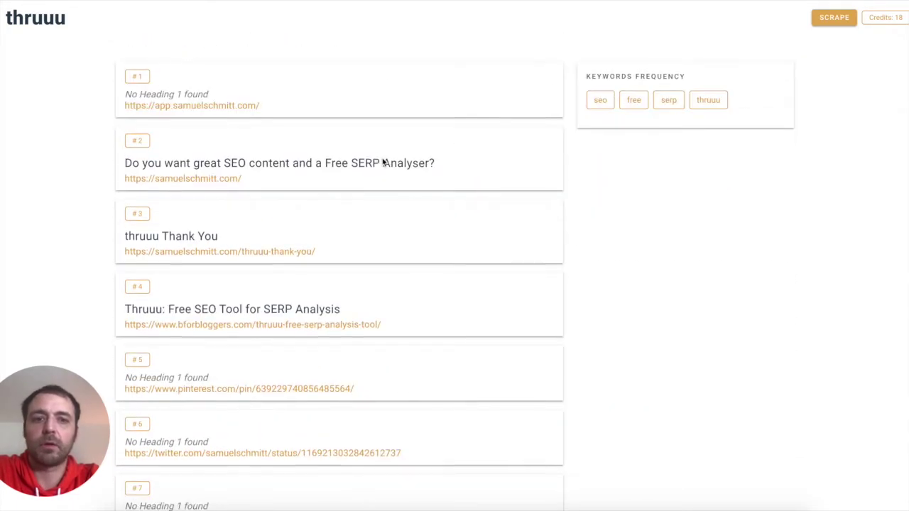
scroll(660, 157, "down", 2)
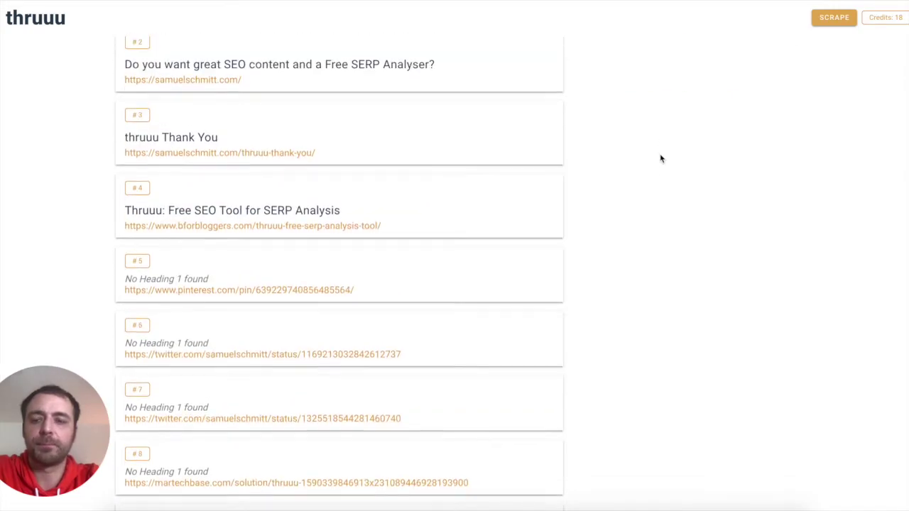
scroll(661, 156, "up", 5)
Switch to the Heading 2 analysis and scroll through its section-position breakdown.
left_click(468, 176)
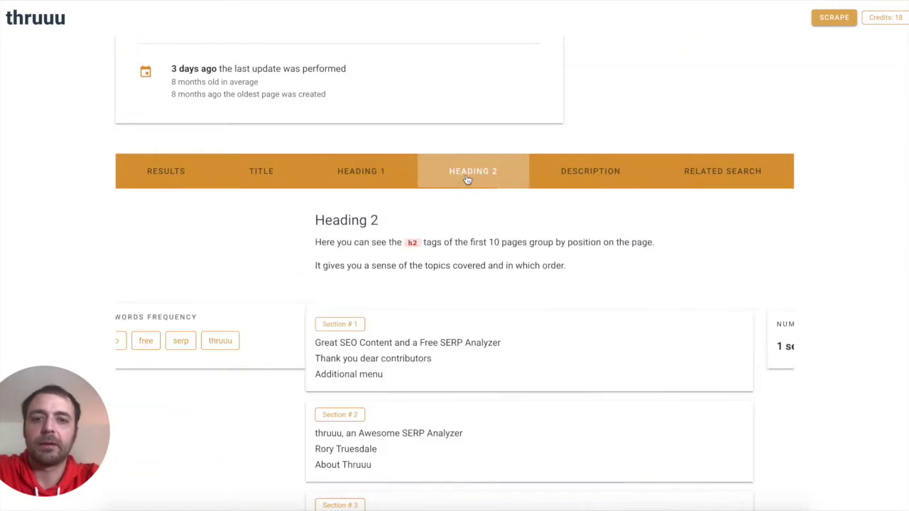
scroll(364, 222, "down", 2)
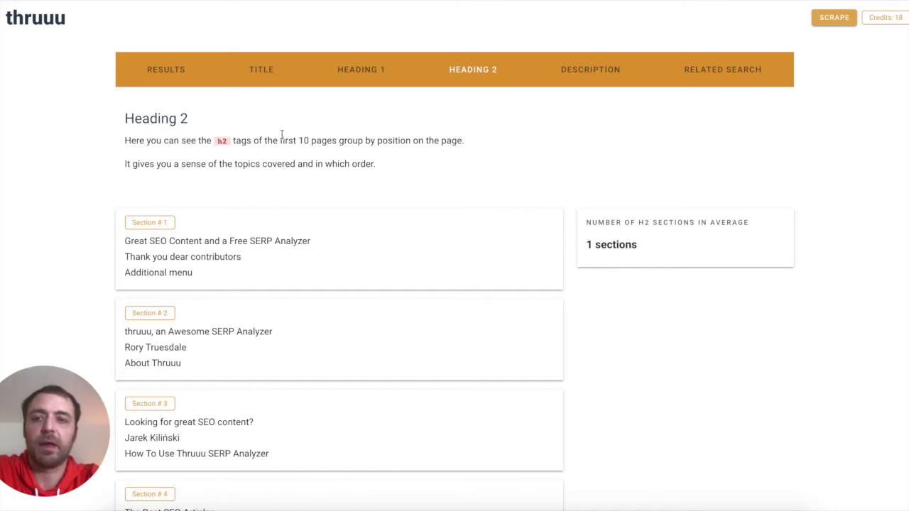
left_click(220, 140)
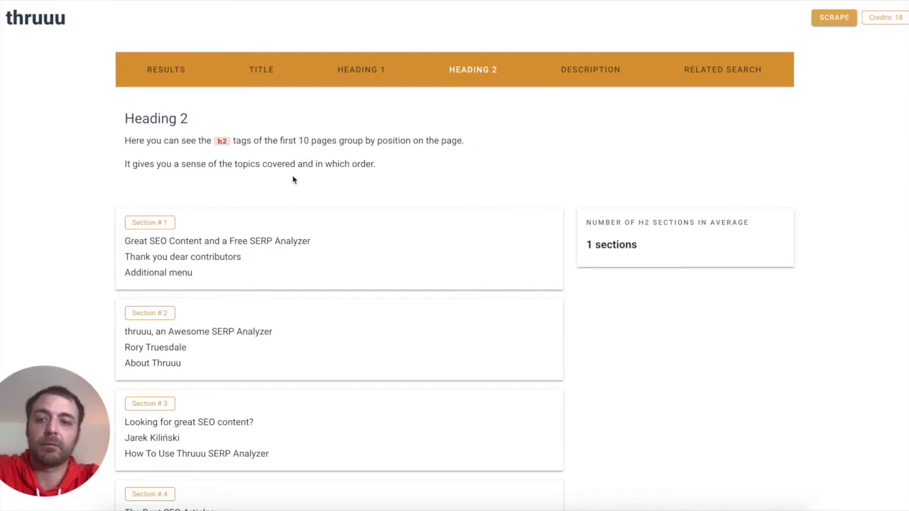
scroll(294, 178, "down", 1)
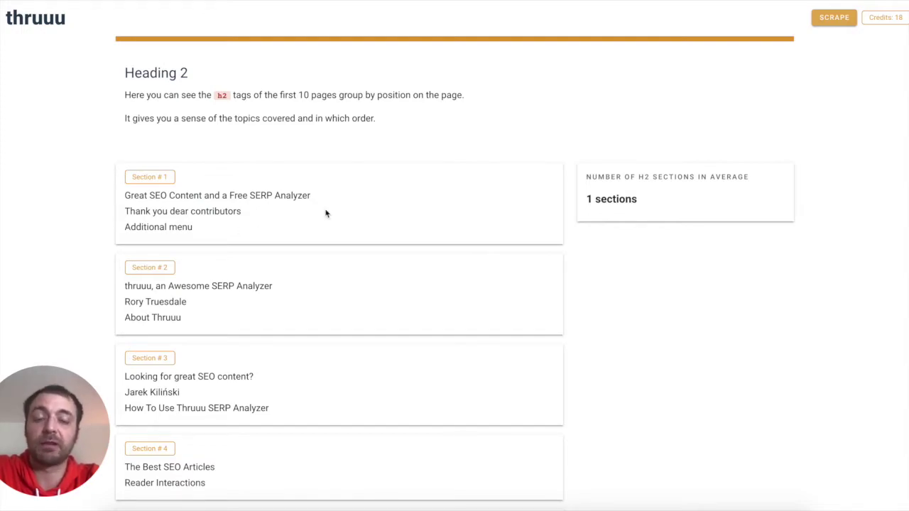
scroll(326, 213, "down", 2)
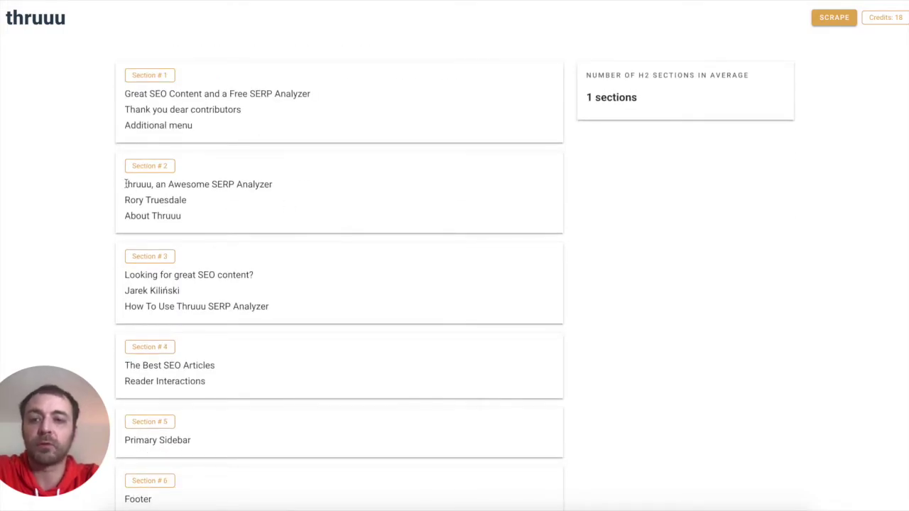
scroll(239, 164, "down", 1)
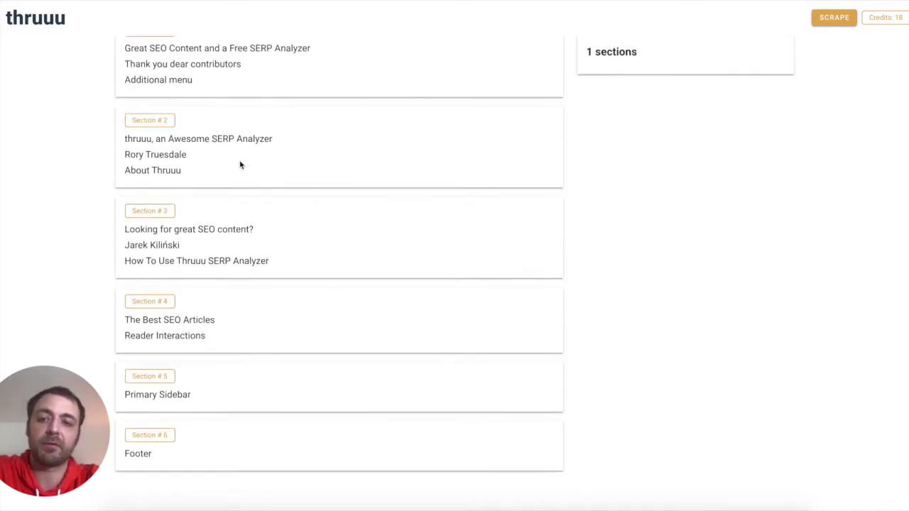
scroll(319, 217, "up", 3)
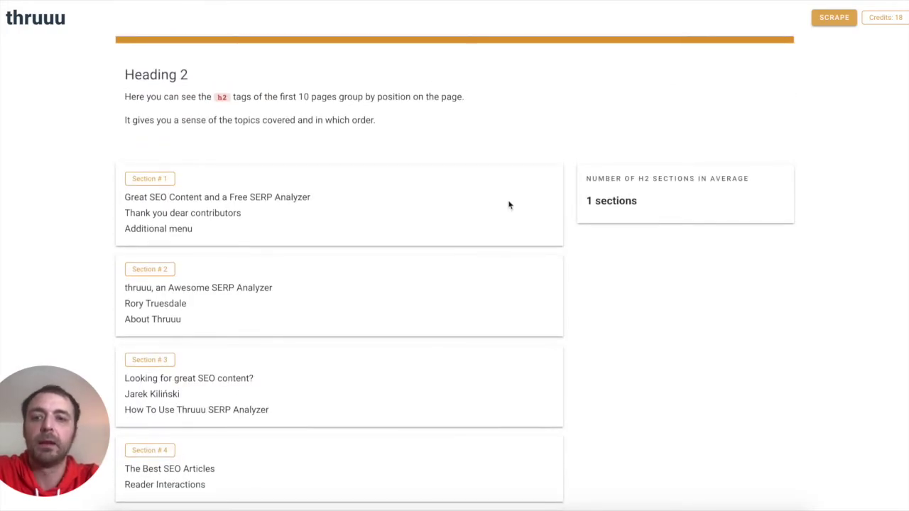
Highlight the '1 sections' average value, then open the Description comparison analysis.
left_click_drag(588, 200, 641, 203)
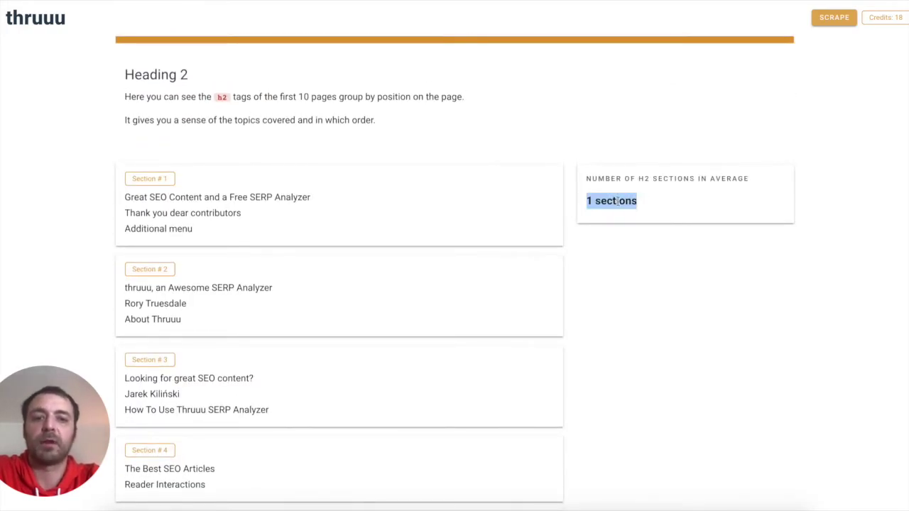
left_click(627, 225)
scroll(471, 140, "up", 2)
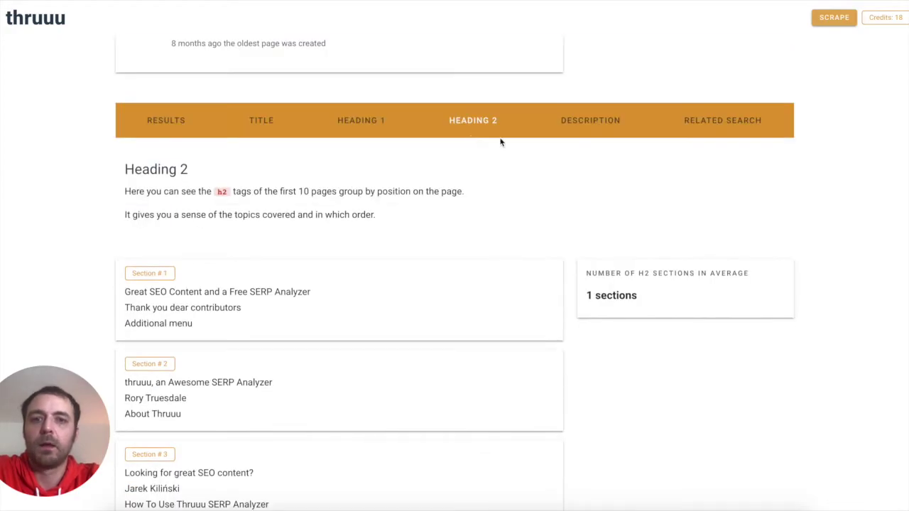
left_click(590, 122)
scroll(534, 194, "down", 1)
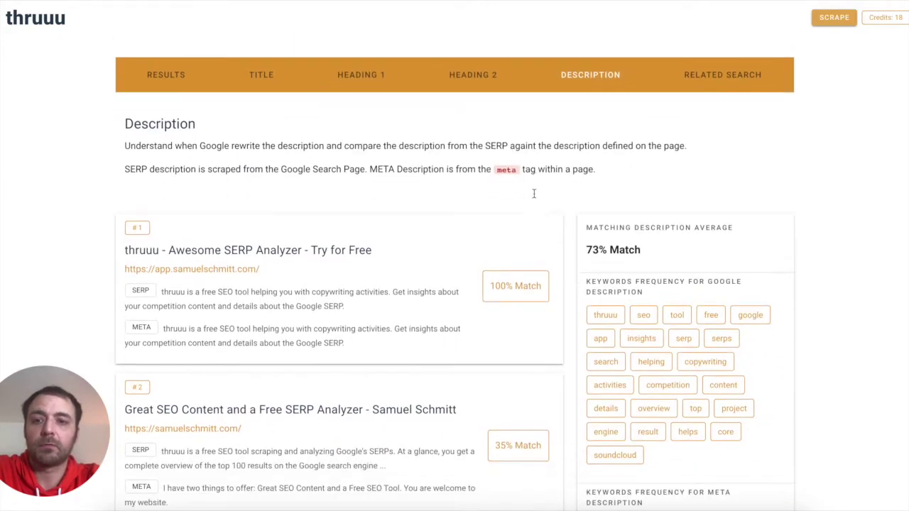
scroll(368, 175, "down", 1)
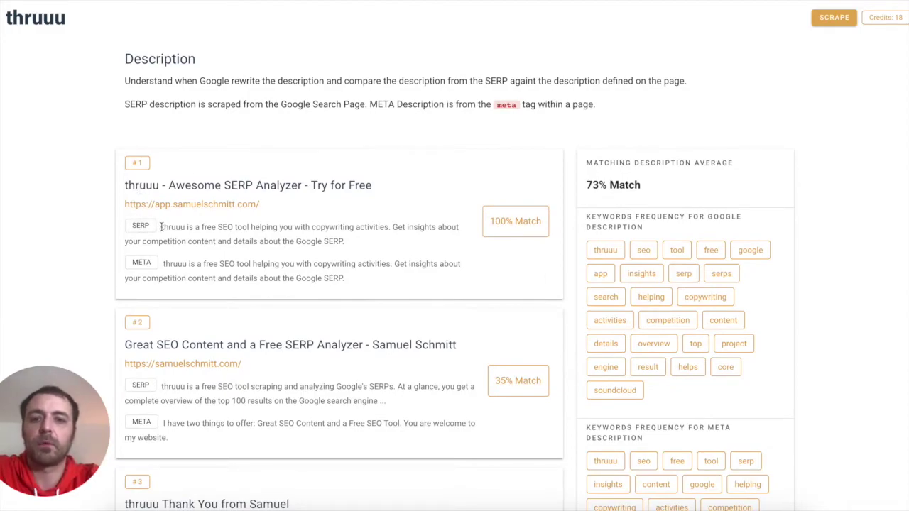
left_click_drag(161, 226, 353, 239)
left_click(239, 229)
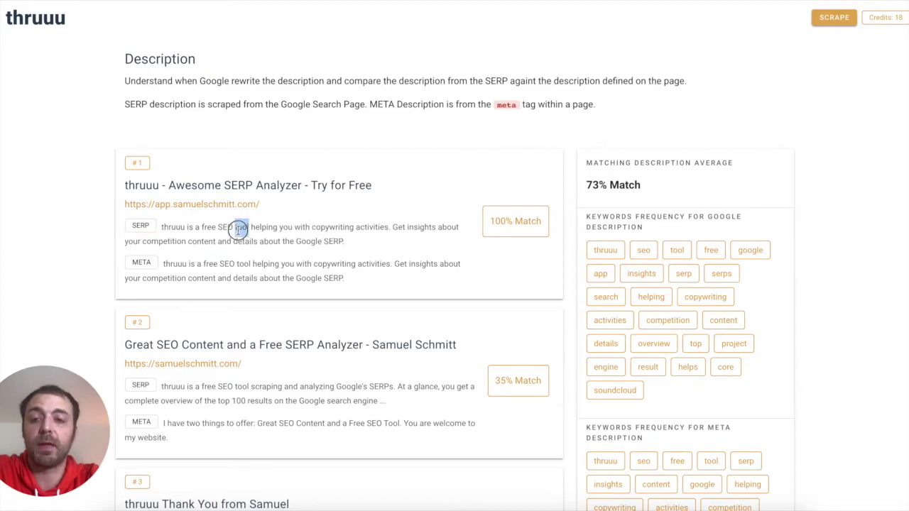
left_click(193, 265)
triple_click(193, 265)
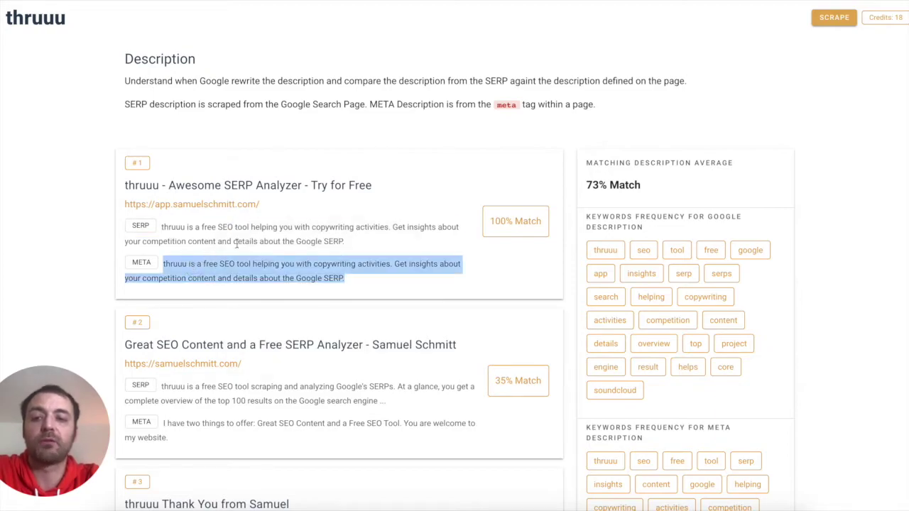
left_click(366, 246)
left_click_drag(349, 281, 162, 267)
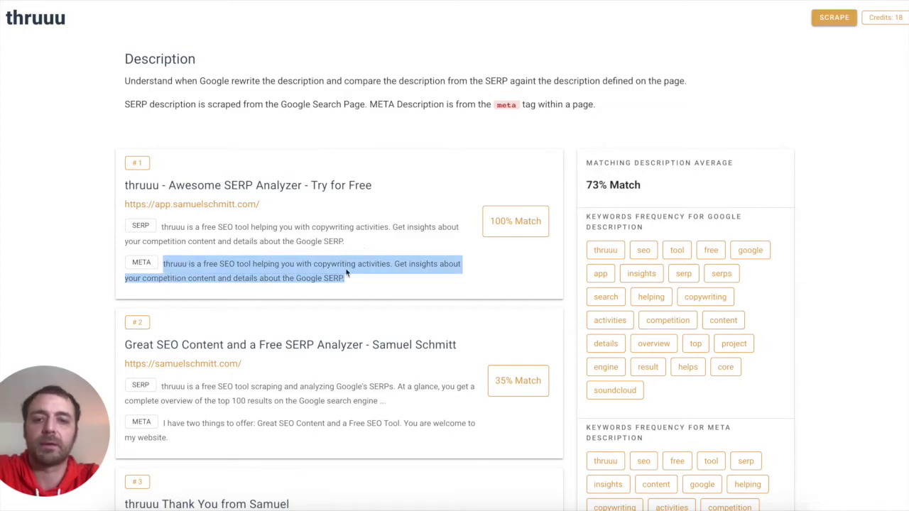
scroll(383, 248, "down", 1)
scroll(616, 212, "down", 1)
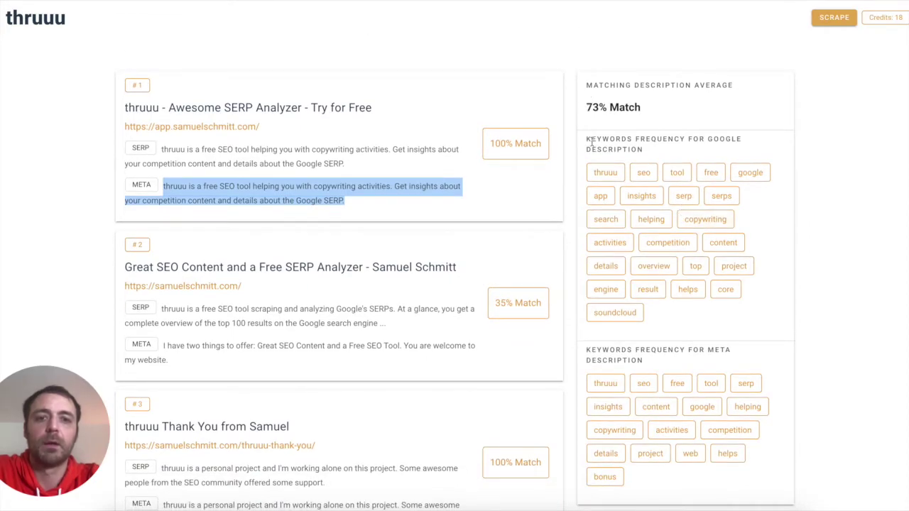
scroll(591, 142, "down", 1)
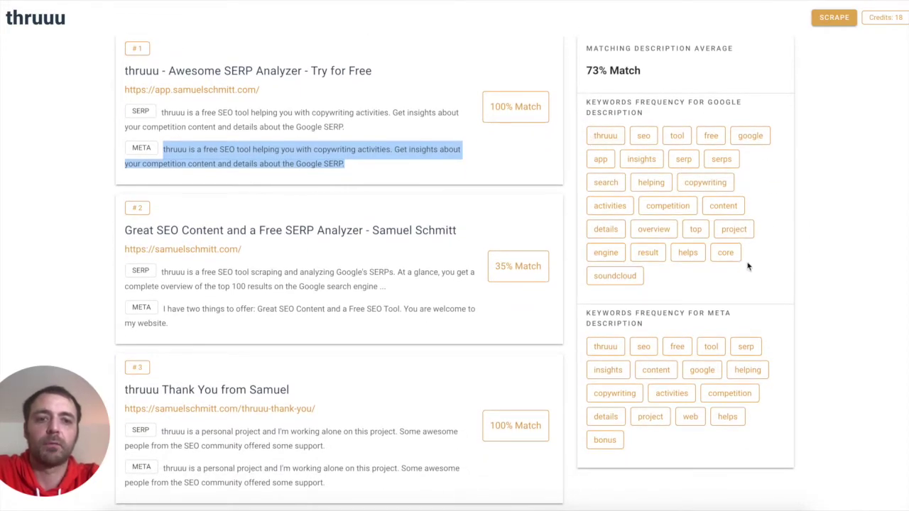
scroll(739, 242, "down", 3)
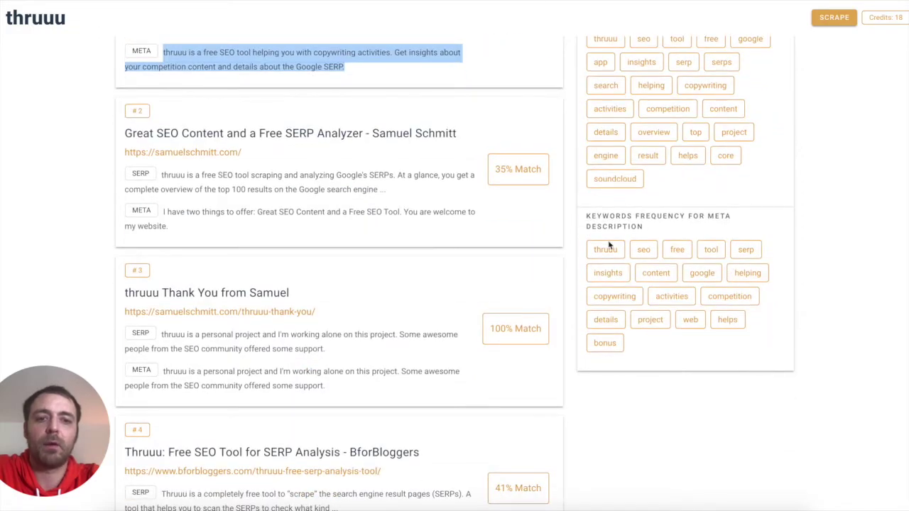
scroll(707, 334, "down", 2)
scroll(707, 334, "up", 8)
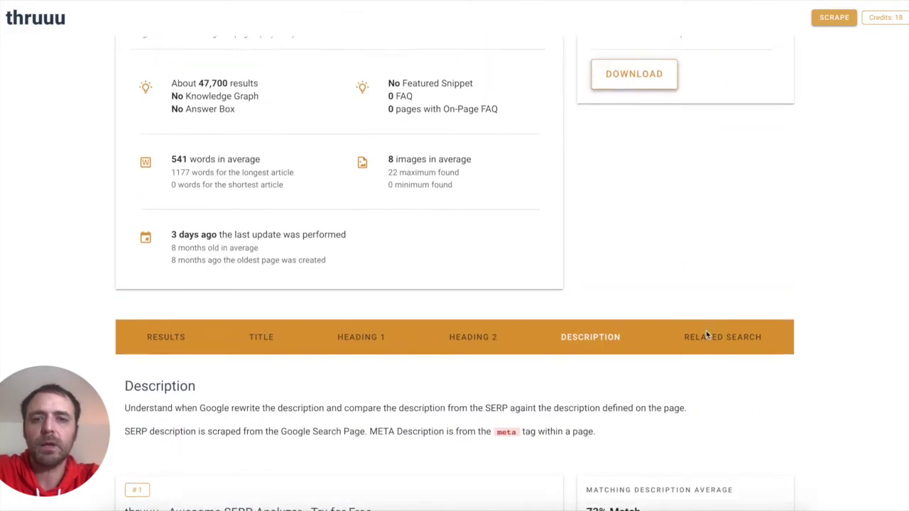
scroll(707, 334, "down", 1)
left_click(712, 284)
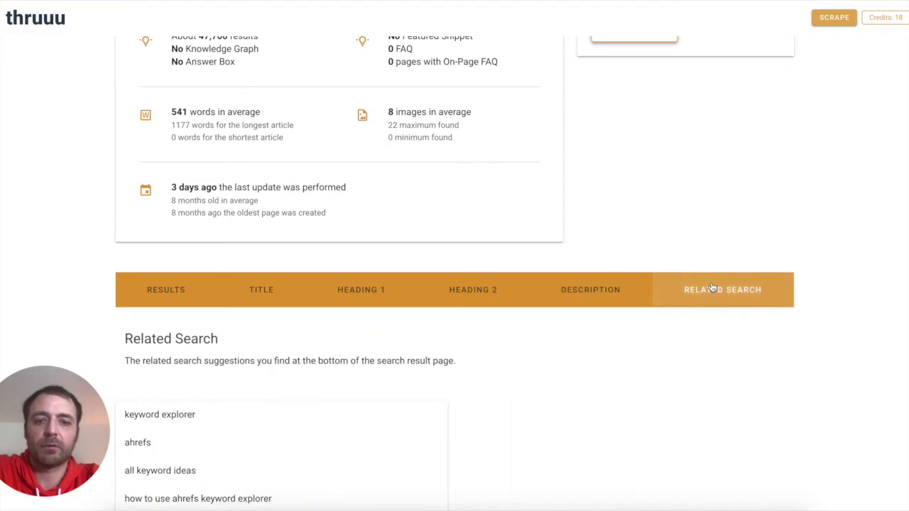
Scroll through related searches like keyword explorer, ahrefs and ubersuggest, then open the navigation menu.
scroll(713, 287, "down", 2)
scroll(713, 287, "down", 2)
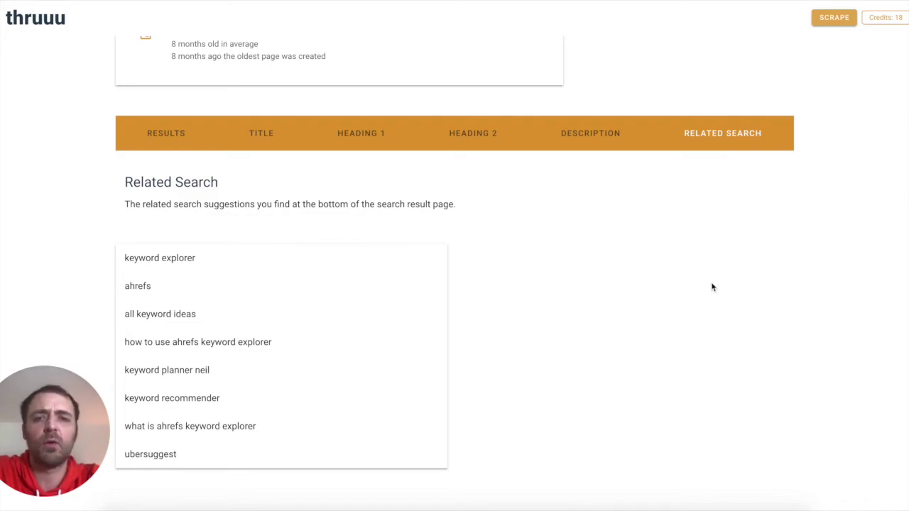
scroll(712, 285, "up", 1)
scroll(602, 179, "down", 3)
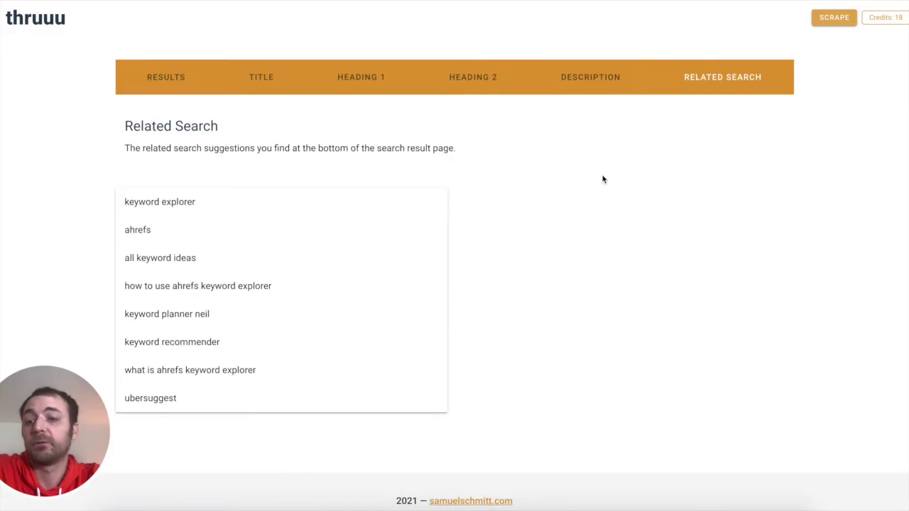
scroll(603, 179, "up", 5)
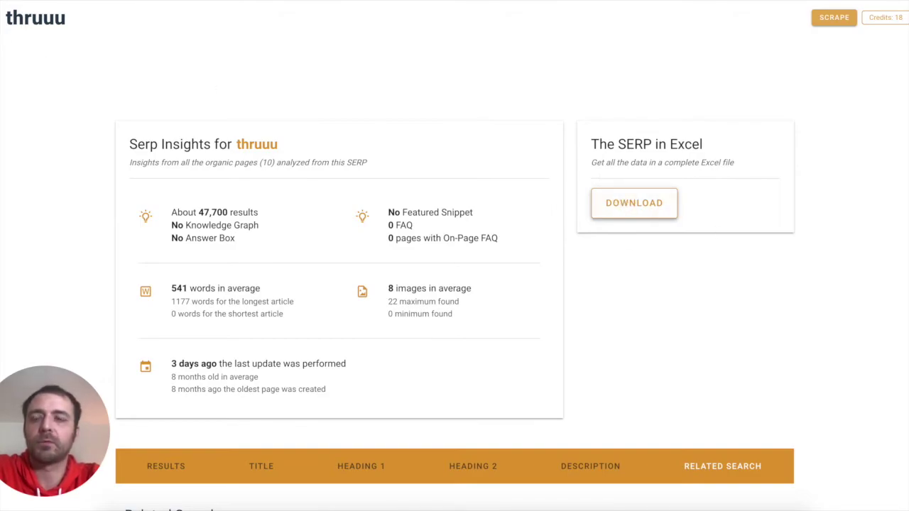
mouse_move(11, 42)
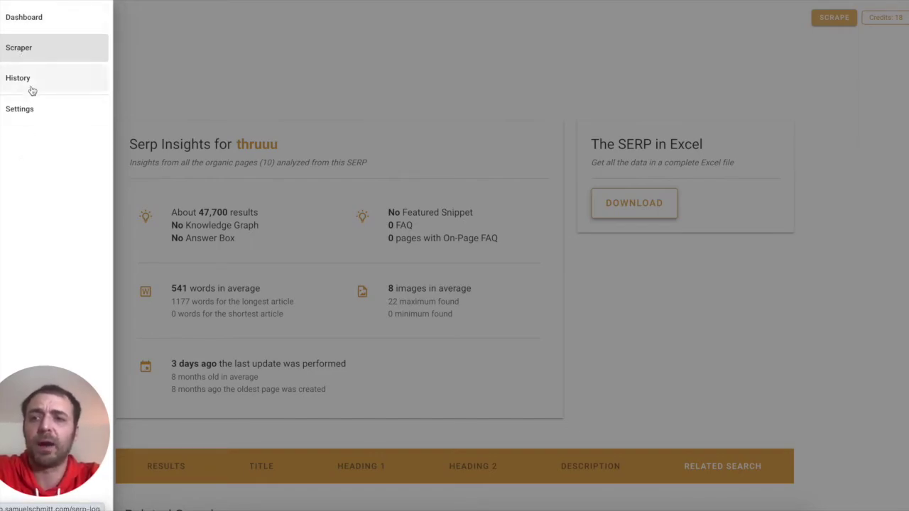
Go to the scrape History list and scroll to find the 'write for seo' card.
left_click(27, 84)
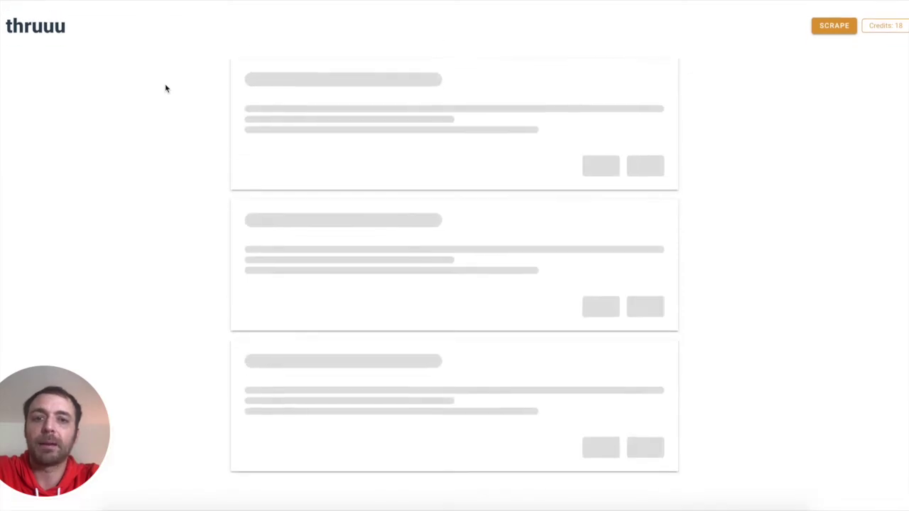
scroll(249, 128, "up", 5)
scroll(326, 142, "down", 1)
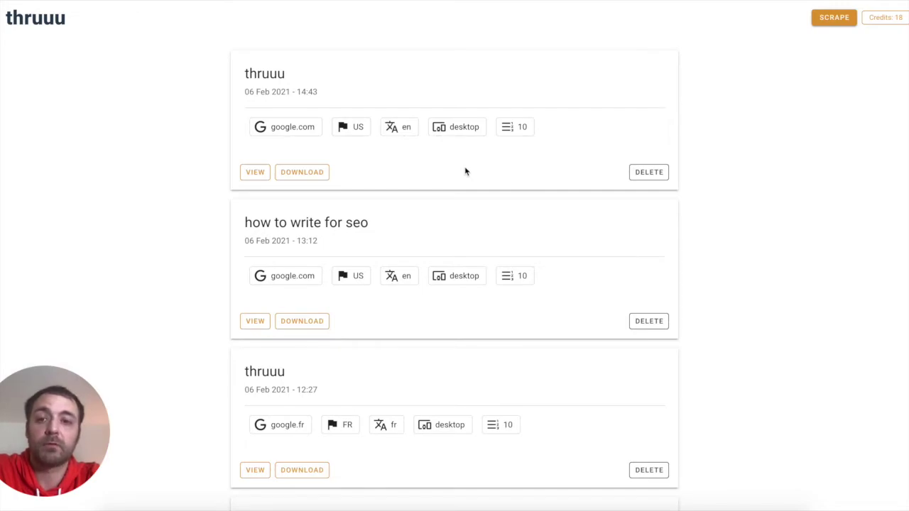
scroll(260, 296, "down", 3)
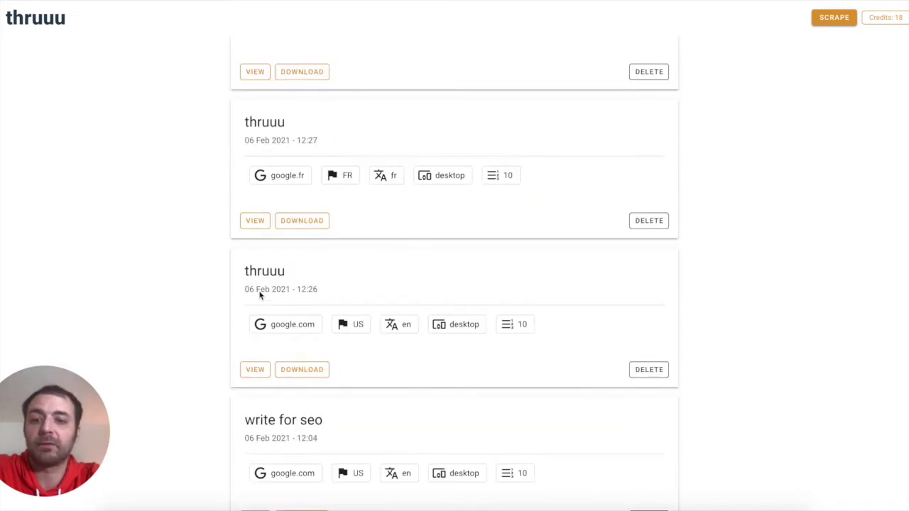
scroll(260, 297, "down", 6)
scroll(260, 296, "up", 4)
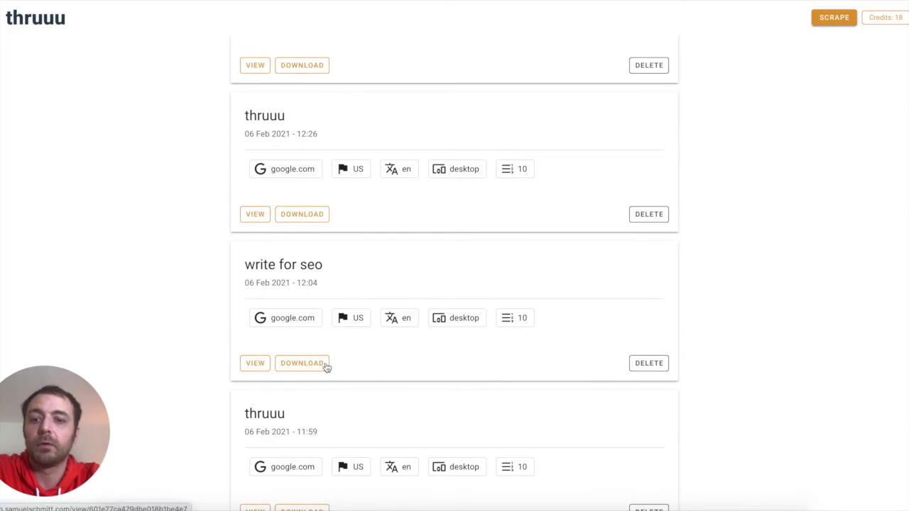
scroll(434, 341, "down", 1)
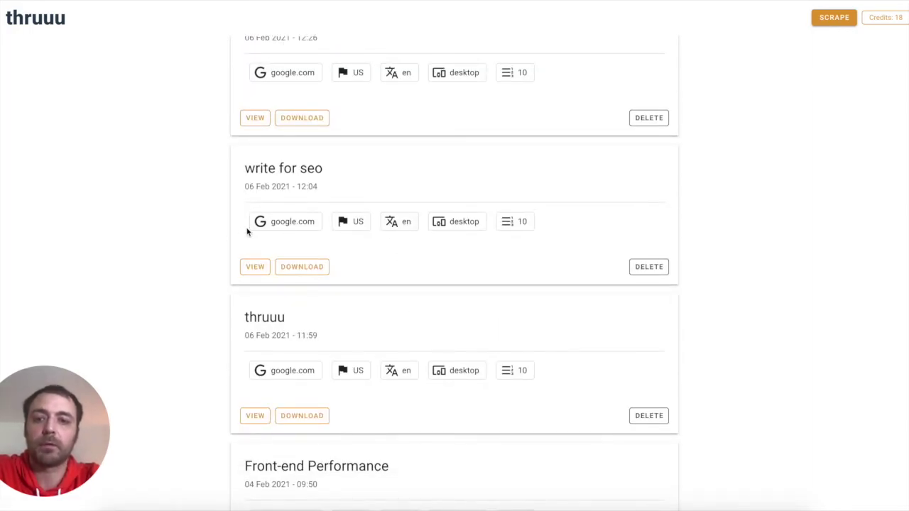
Open the saved 'write for seo' report (about 88,200,000 results) and scroll through it.
left_click(257, 268)
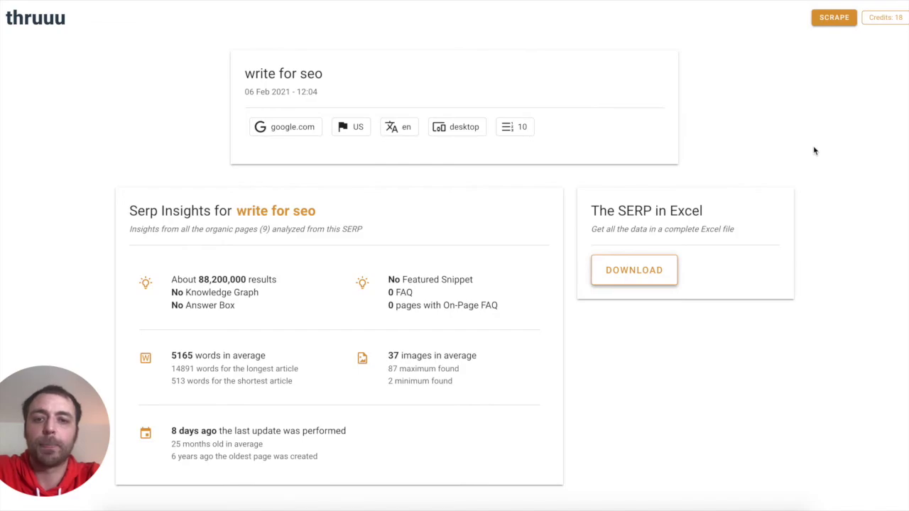
scroll(815, 151, "down", 1)
scroll(815, 150, "up", 1)
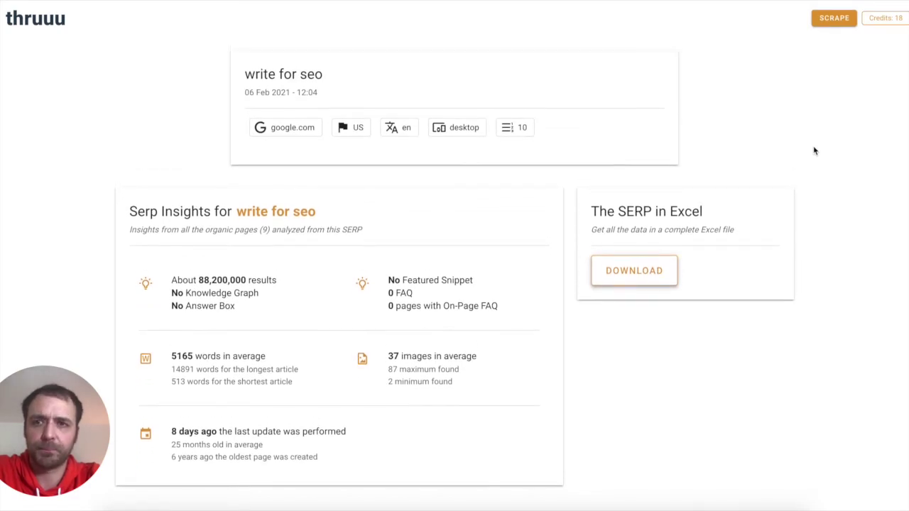
scroll(815, 150, "down", 4)
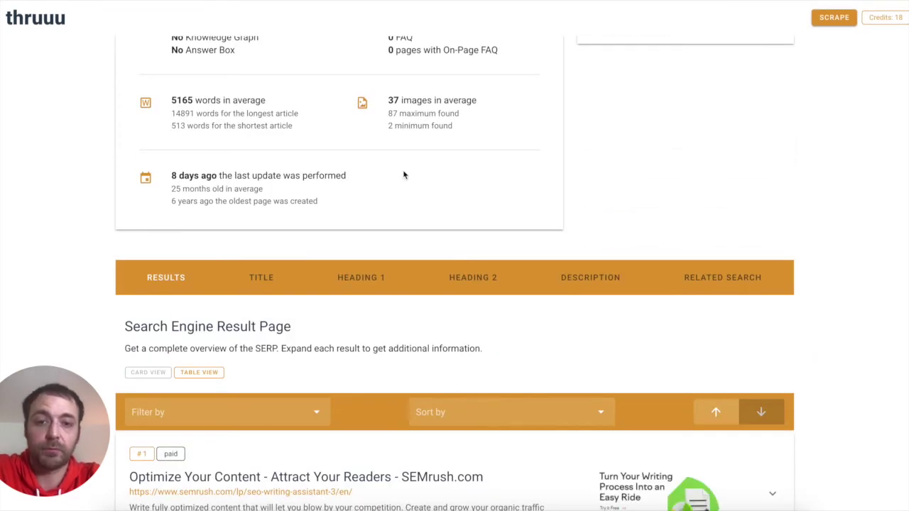
scroll(85, 203, "up", 4)
mouse_move(81, 197)
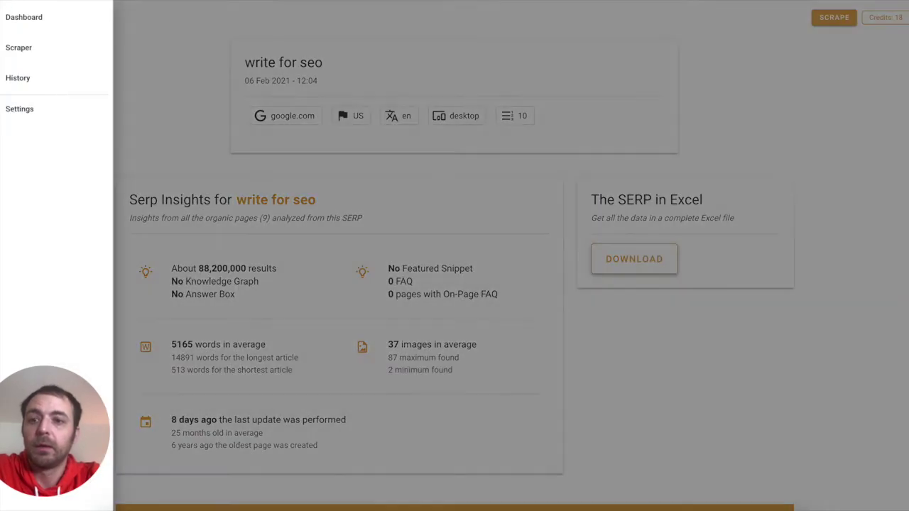
Return to History and search the page for 'ouvr'.
left_click(17, 74)
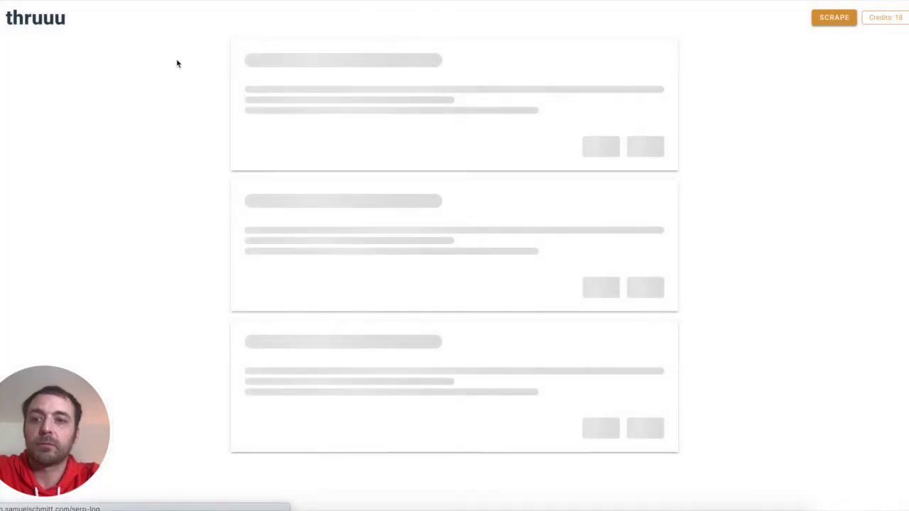
key("ctrl+f")
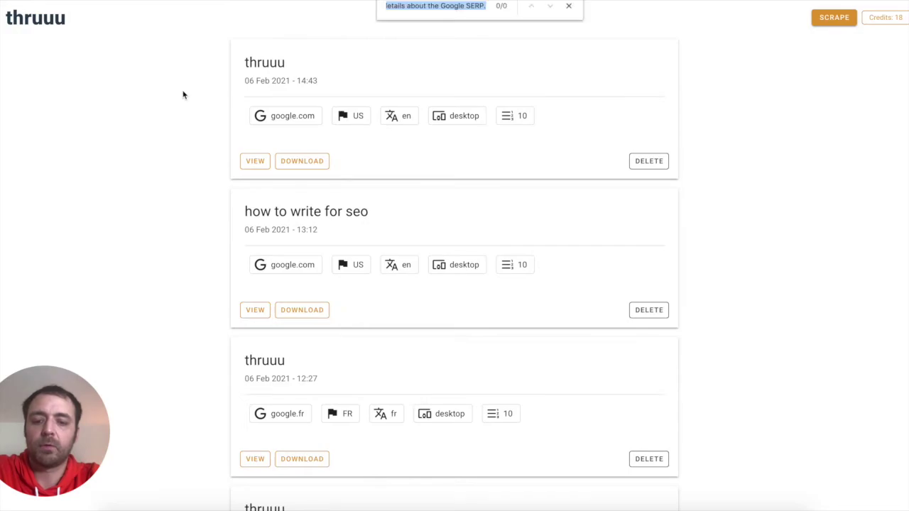
type("ouvr")
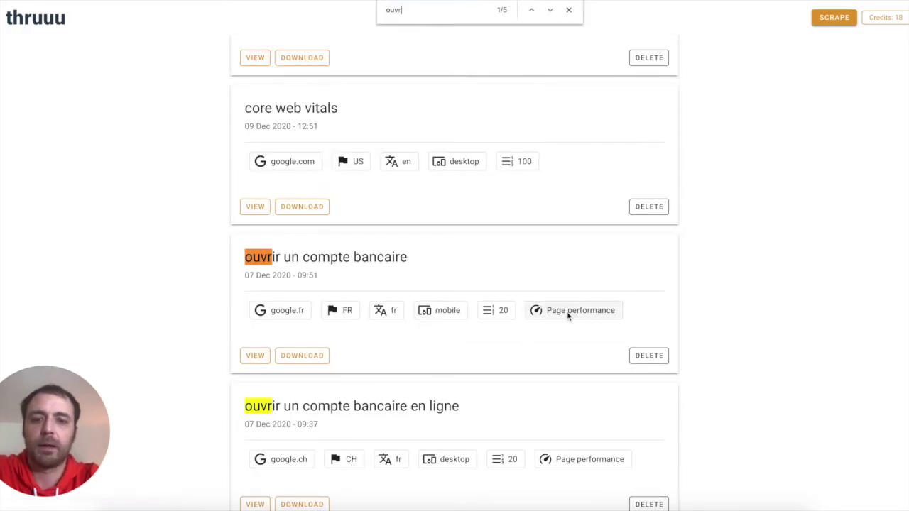
Open the 'ouvrir un compte bancaire' report and bring up its Performance table.
left_click(255, 355)
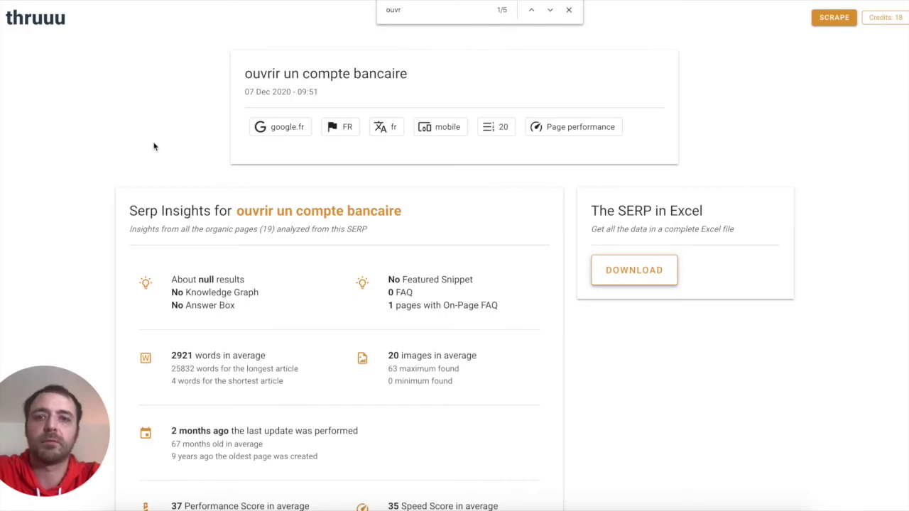
scroll(154, 147, "down", 6)
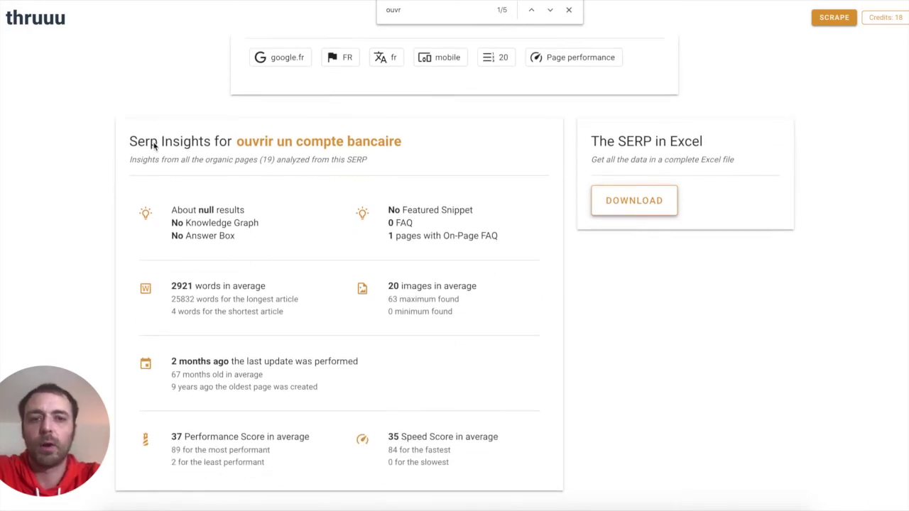
scroll(153, 142, "down", 1)
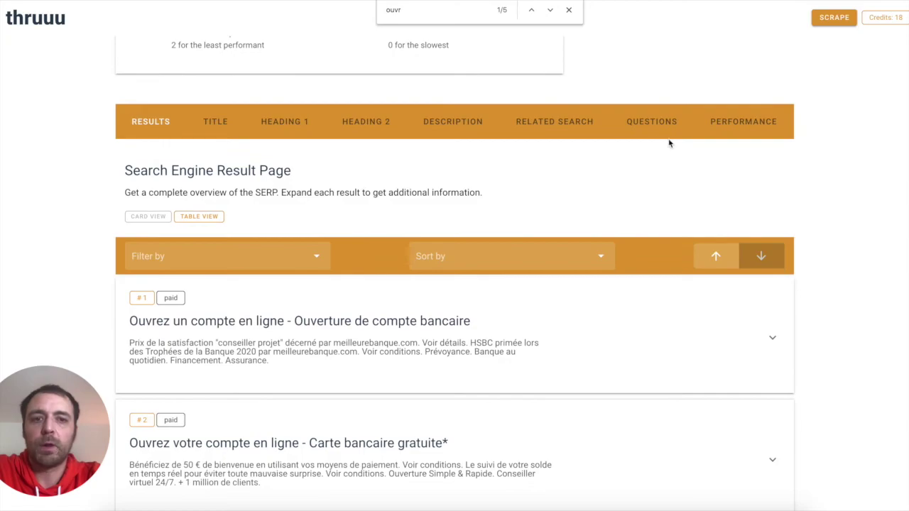
left_click(748, 124)
Review the Performance, Speed Index and CrUX ratings, then return to the results list.
scroll(465, 202, "down", 3)
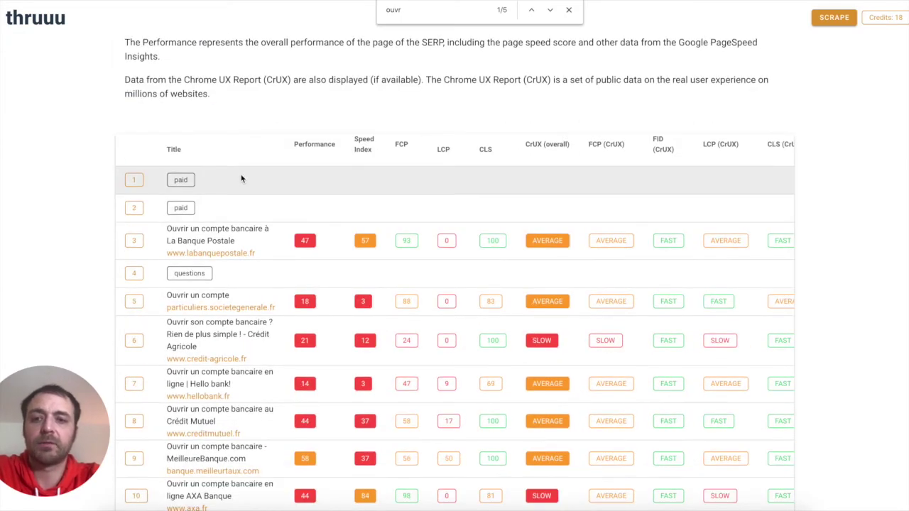
scroll(306, 169, "down", 1)
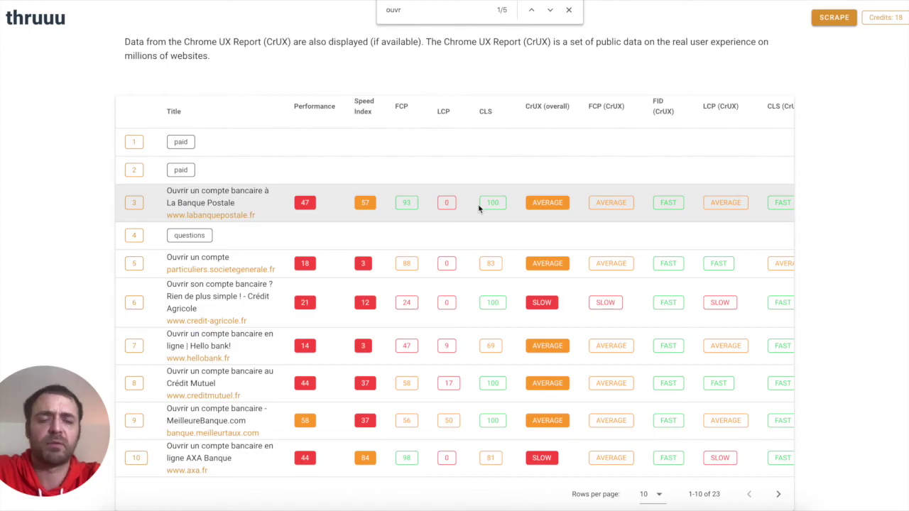
scroll(479, 207, "down", 3)
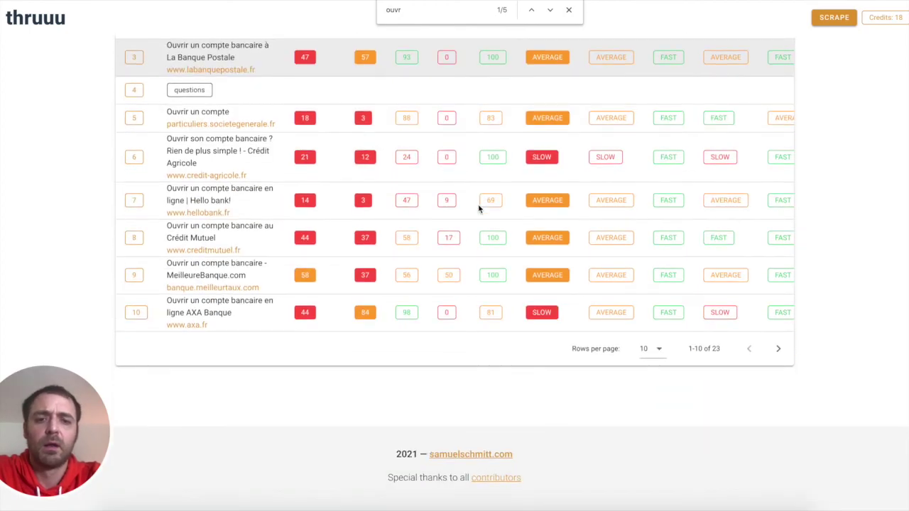
scroll(478, 208, "up", 5)
scroll(479, 207, "down", 2)
scroll(479, 206, "down", 1)
scroll(478, 207, "up", 3)
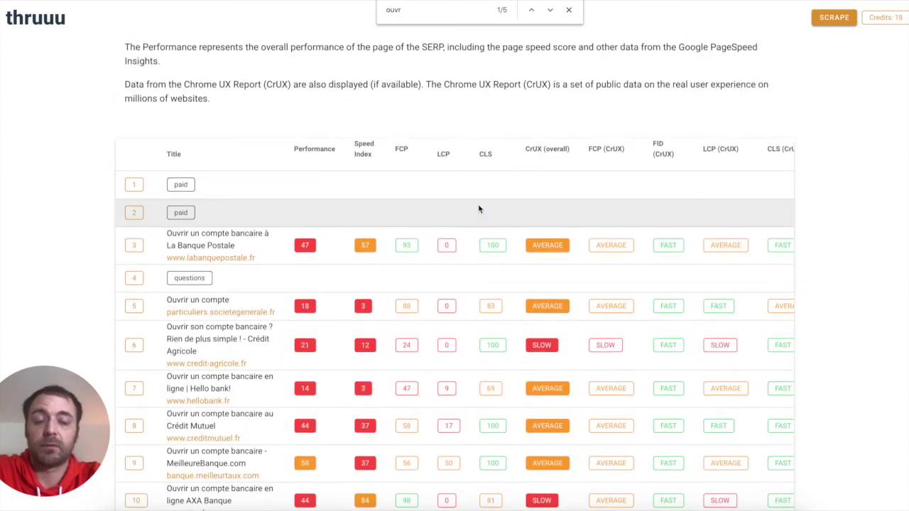
left_click(139, 92)
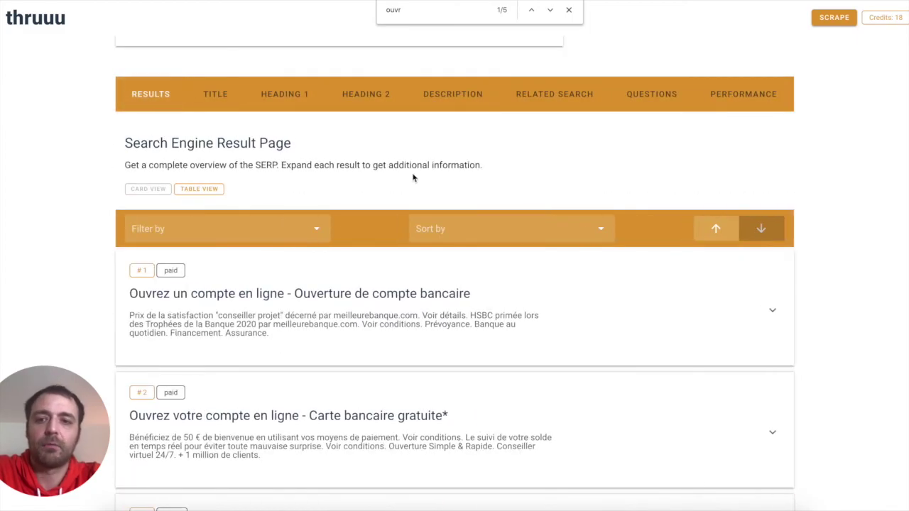
Expand result #5, Société Générale, to show 840 words, 26 images, Performance 18, Speed Index 3.
scroll(415, 177, "down", 4)
scroll(416, 205, "down", 3)
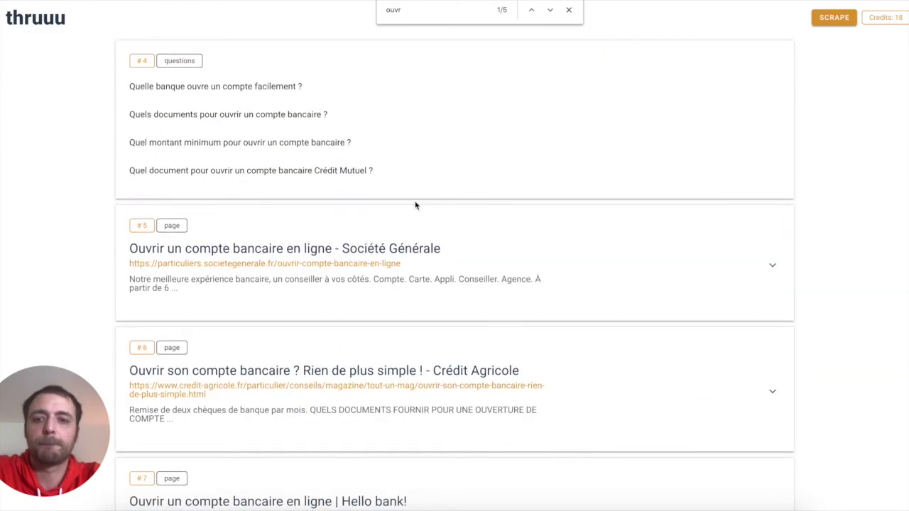
left_click(484, 238)
scroll(484, 239, "down", 5)
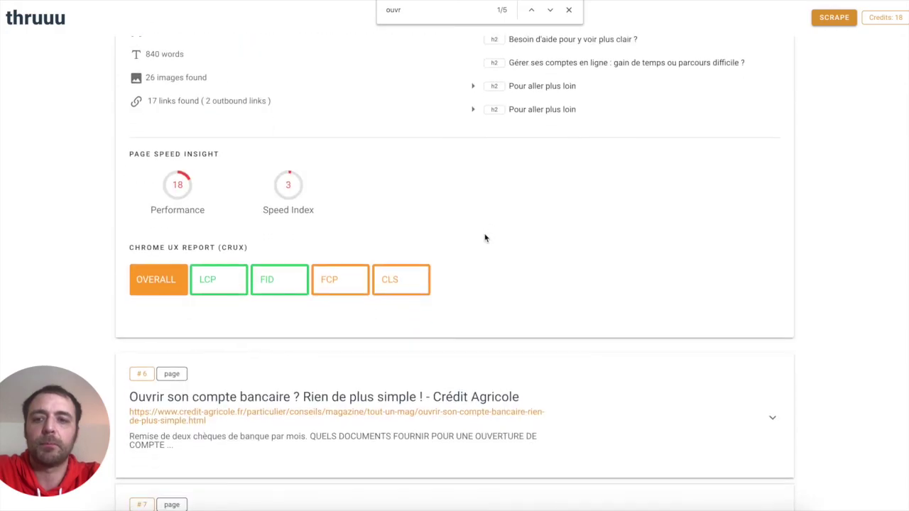